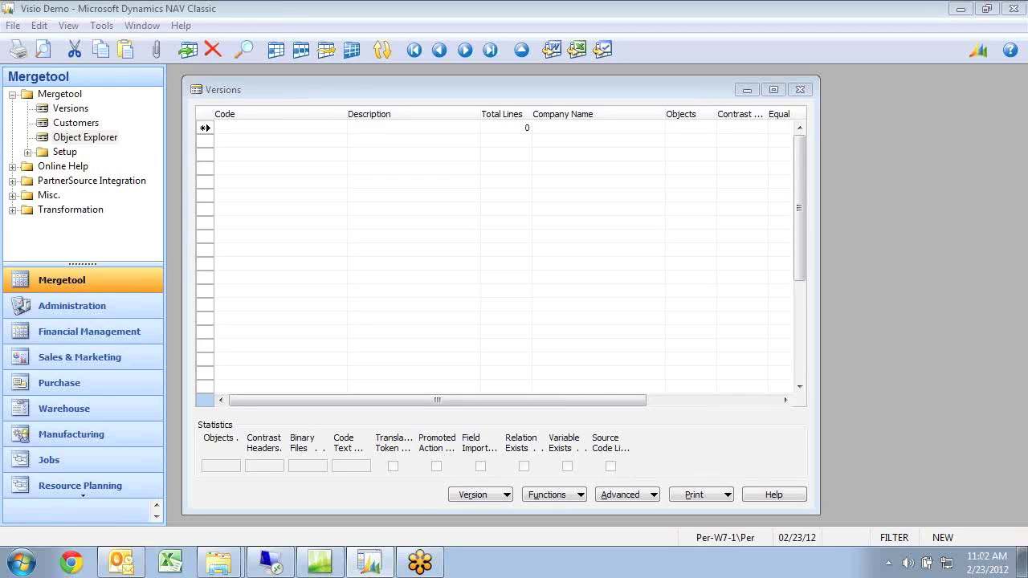
# Import the MGT1.30.24 object text file as a new version of 451 objects and 95615 lines
pyautogui.click(556, 496)
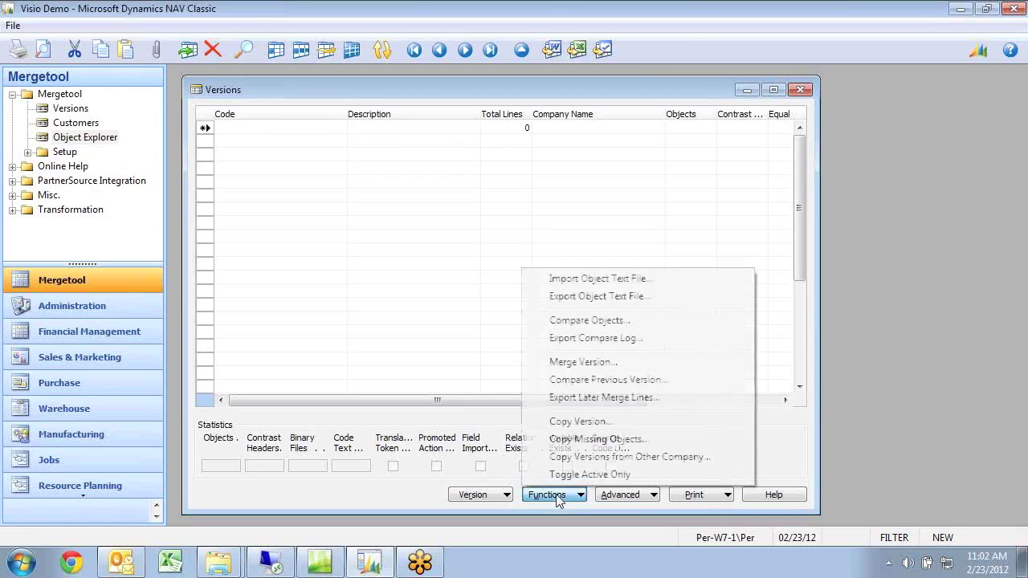
pyautogui.click(620, 279)
pyautogui.click(400, 170)
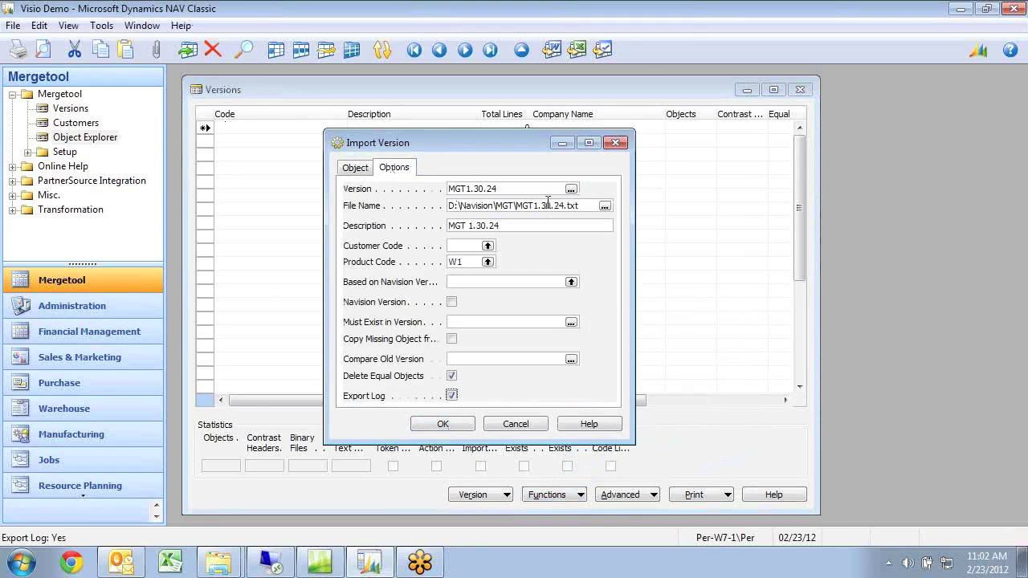
pyautogui.click(456, 425)
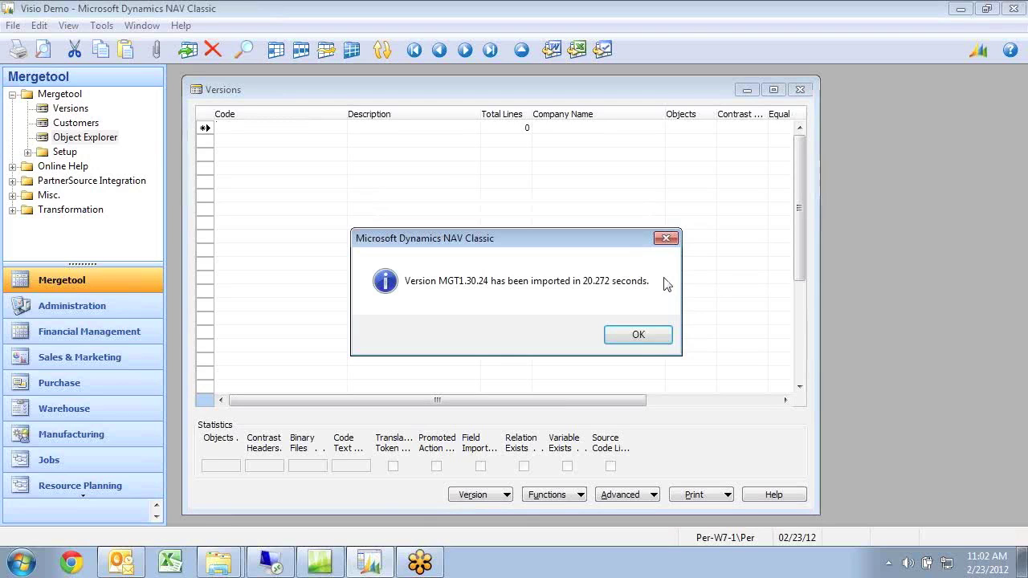
pyautogui.click(637, 336)
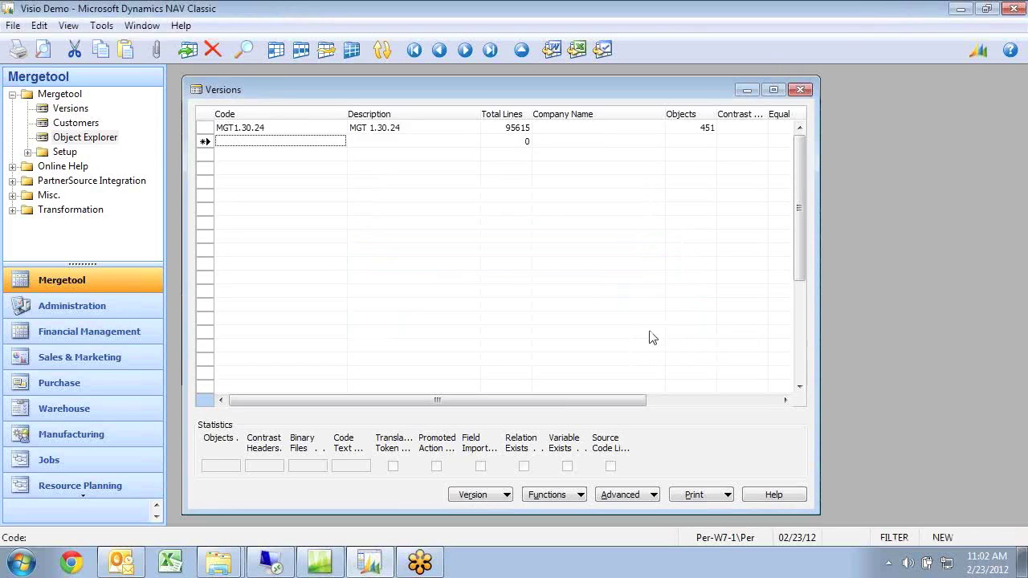
# Scan MGT1.30.24's source code, inserting 1686 relations, 5102 variables and 35921 source lines
pyautogui.click(291, 131)
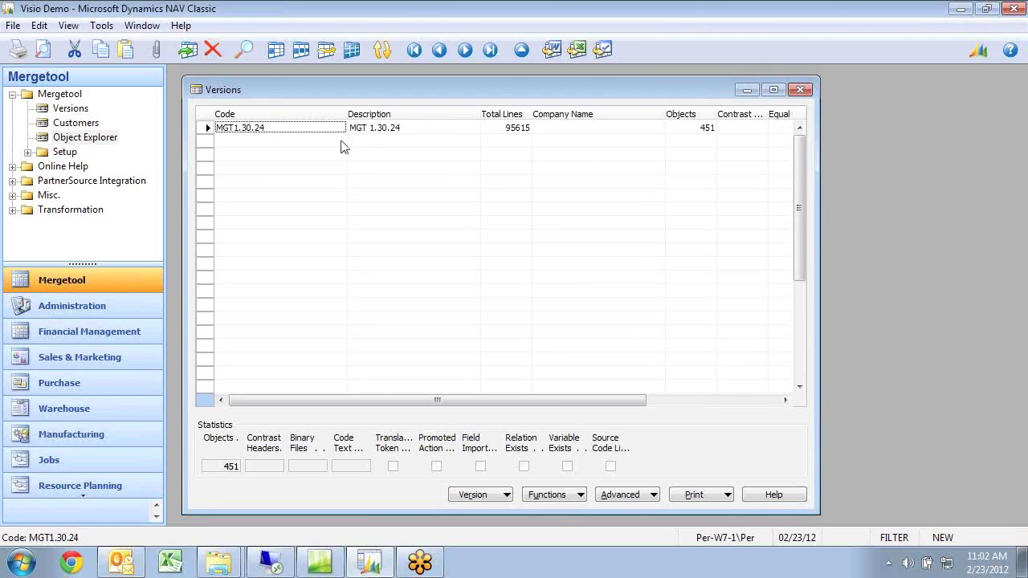
pyautogui.click(626, 495)
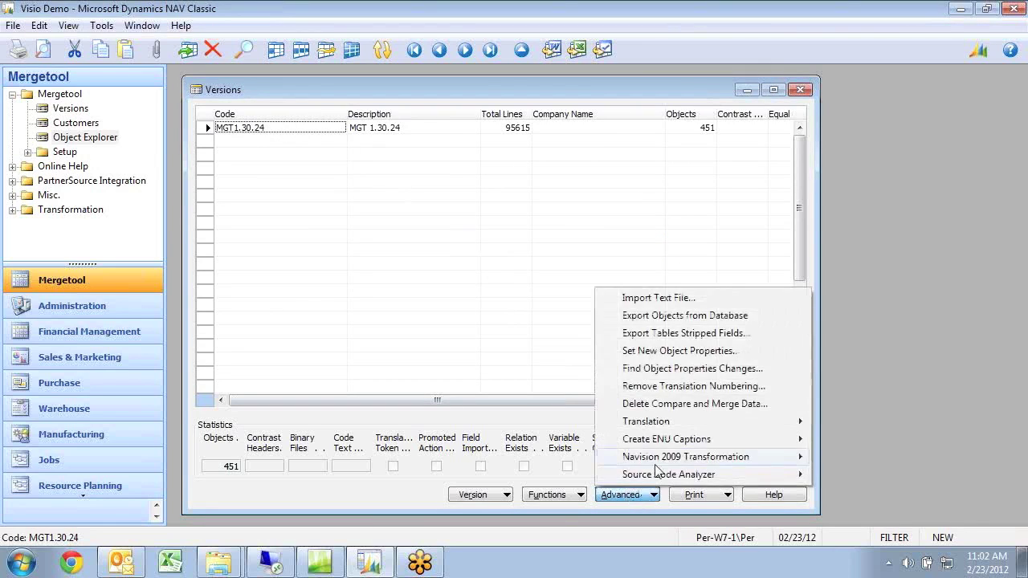
pyautogui.moveTo(684, 476)
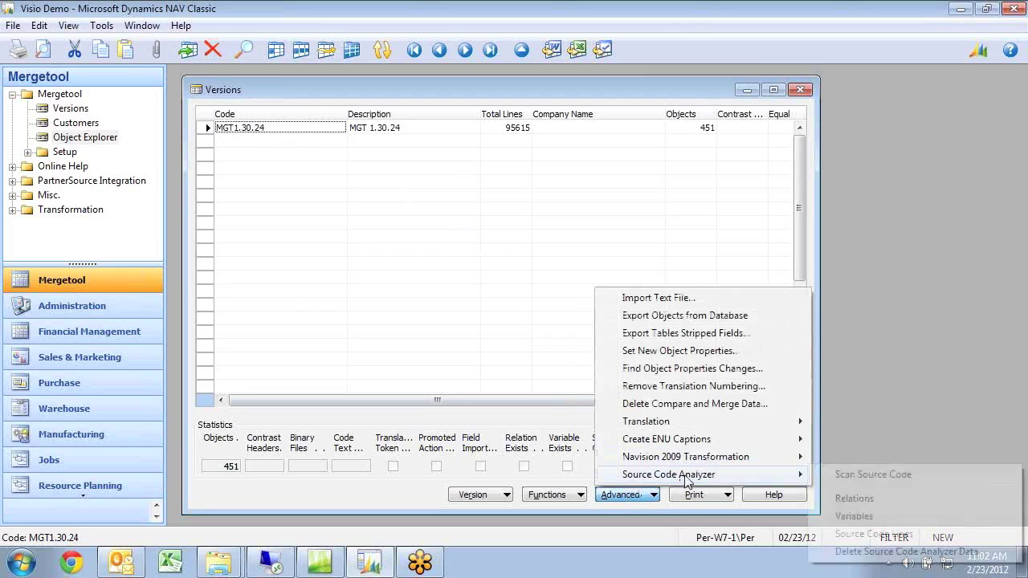
pyautogui.click(877, 481)
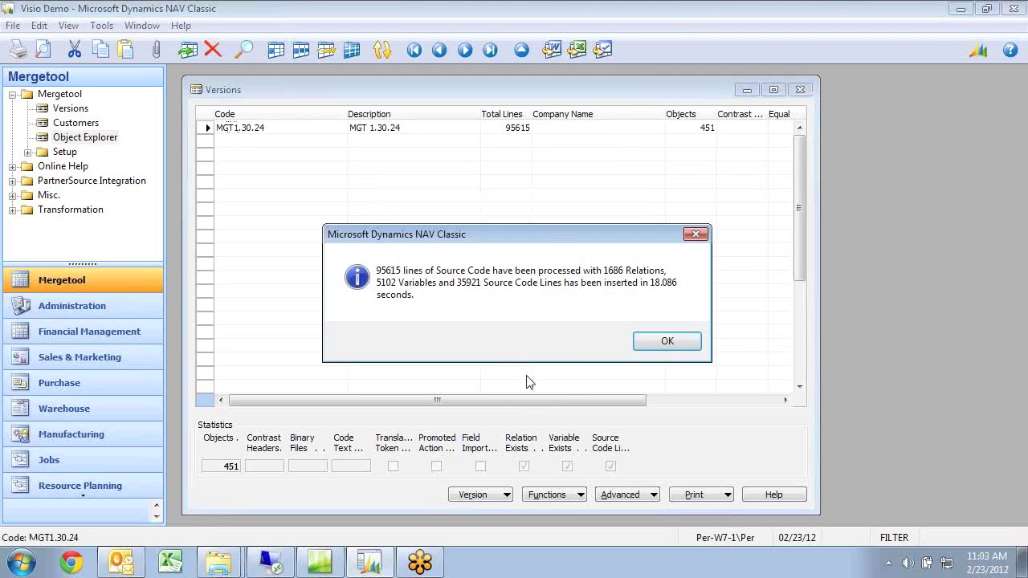
pyautogui.click(668, 342)
# Open the MGT1.30.24 objects list and review its relations, variables and source-line counts
pyautogui.click(481, 494)
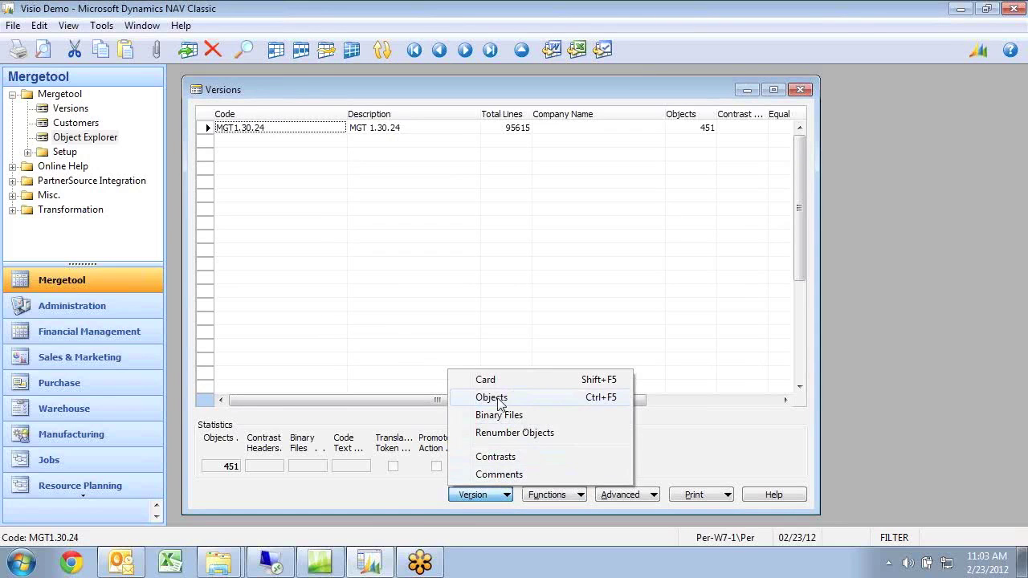
pyautogui.click(497, 397)
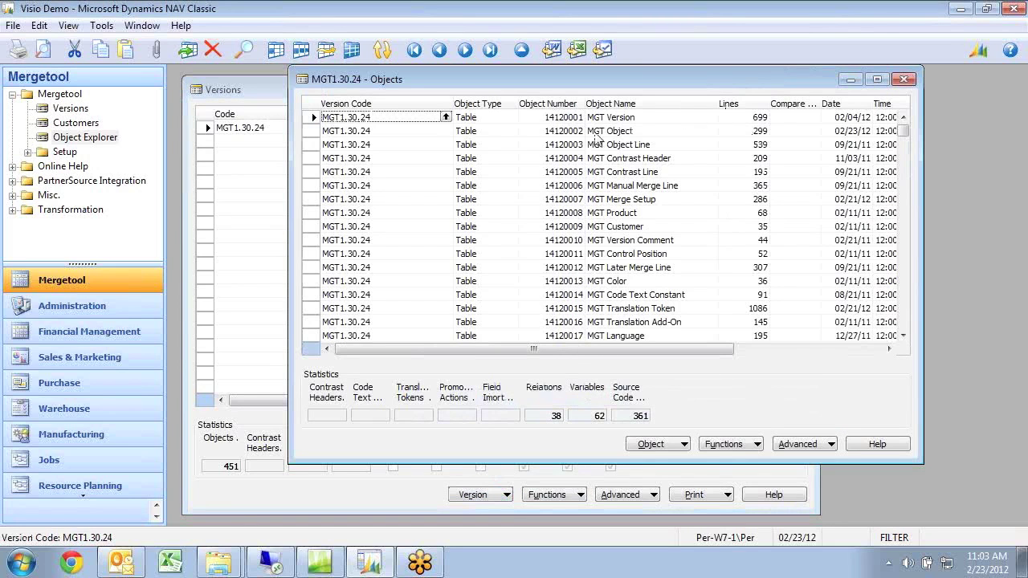
pyautogui.click(611, 119)
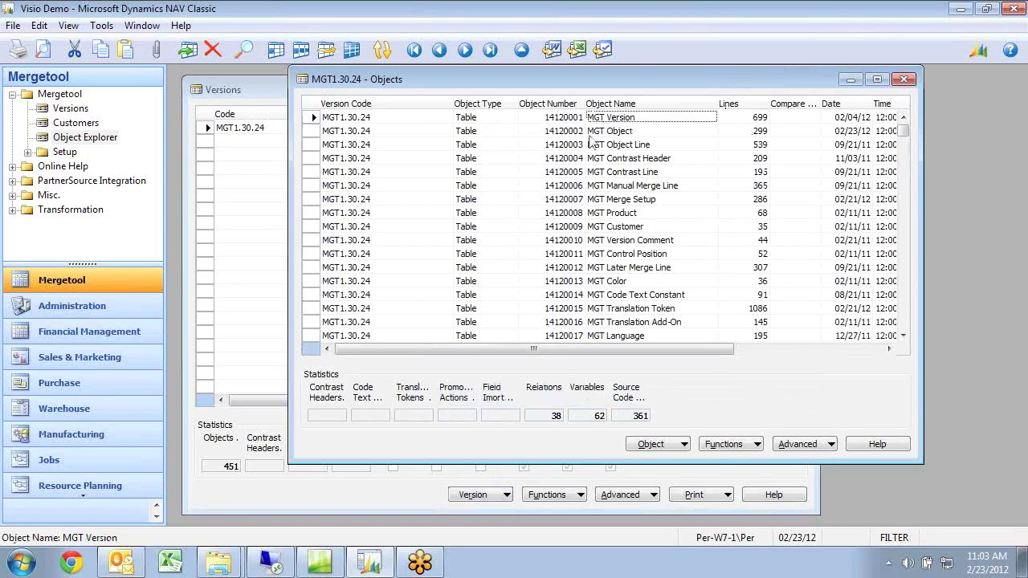
pyautogui.click(549, 416)
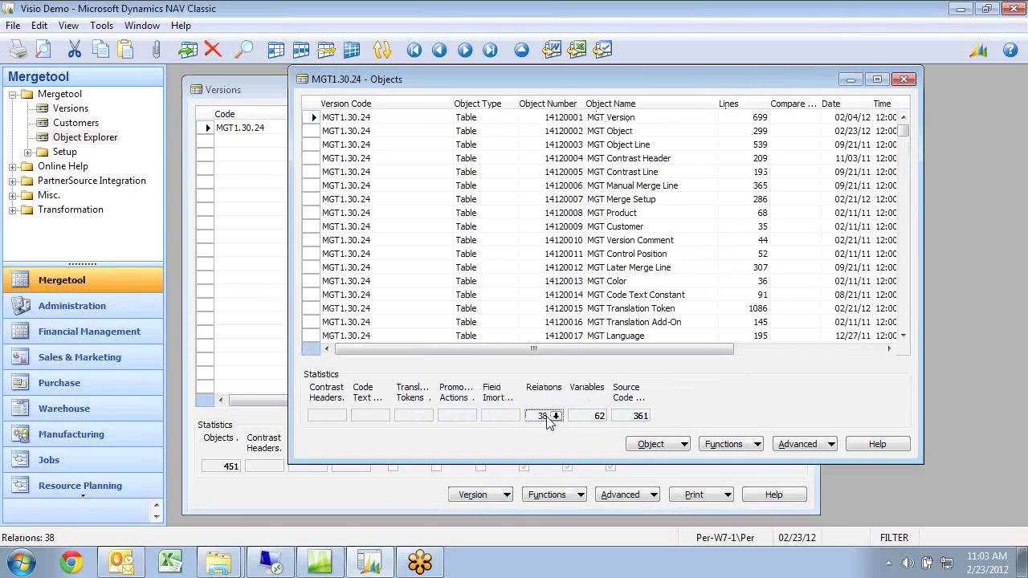
pyautogui.click(599, 420)
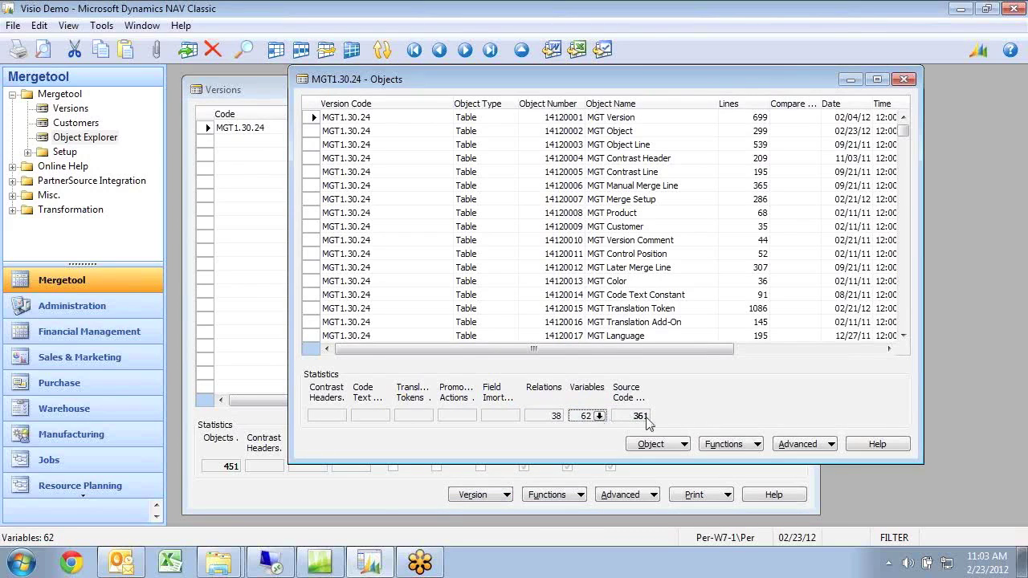
pyautogui.click(639, 419)
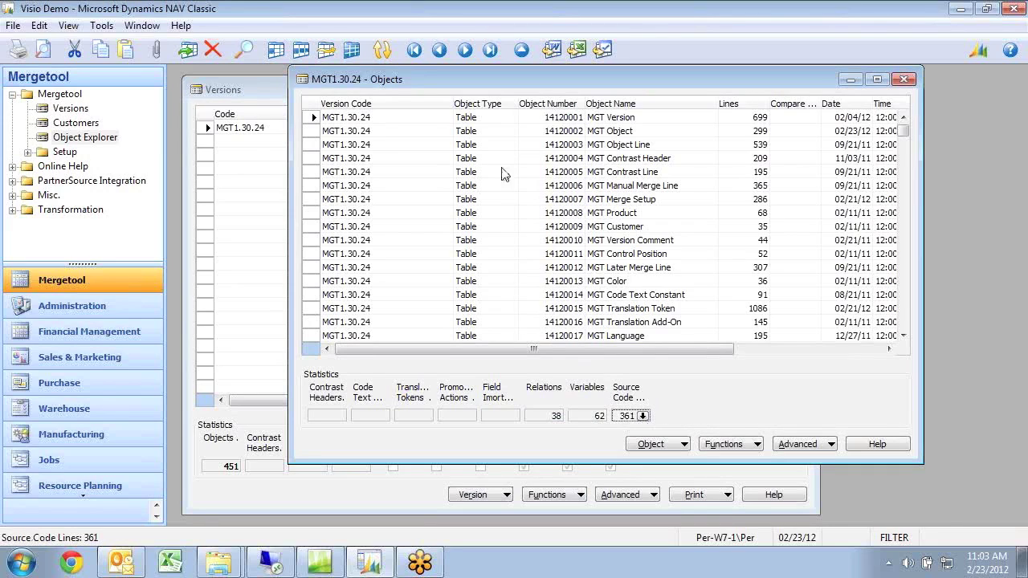
# Show where table MGT Customer is used in relations, then close that window
pyautogui.click(491, 229)
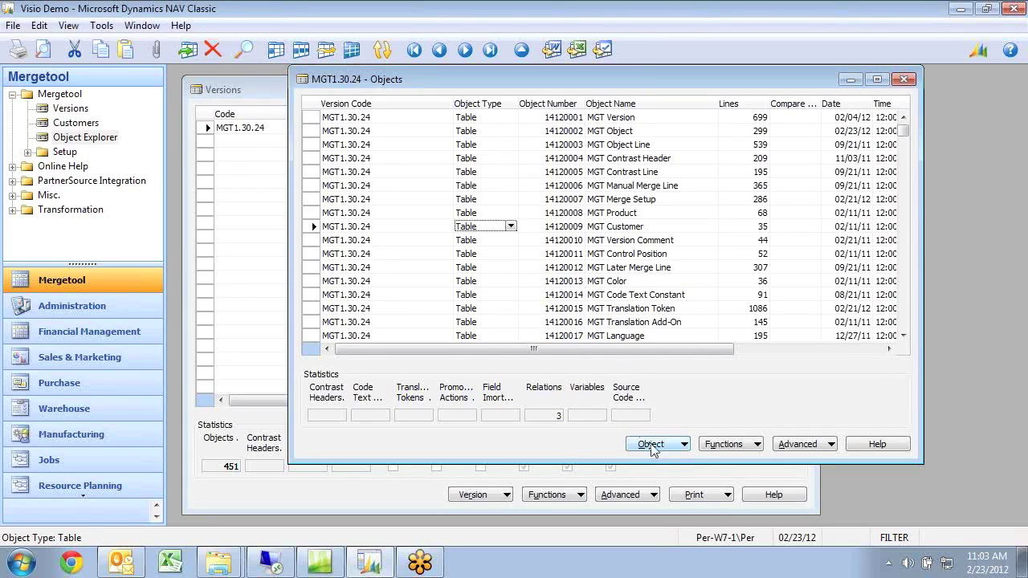
pyautogui.click(799, 443)
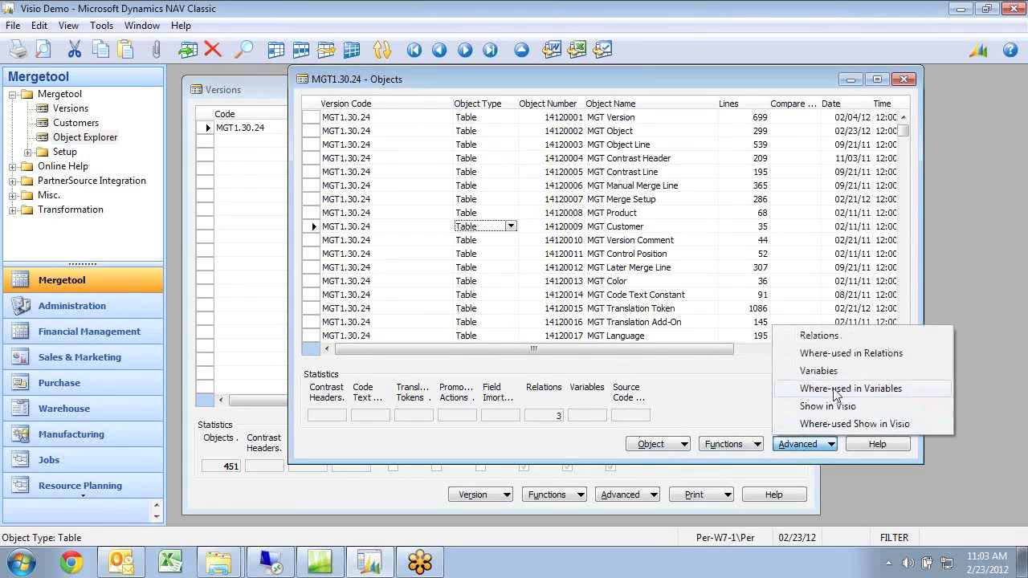
pyautogui.click(827, 355)
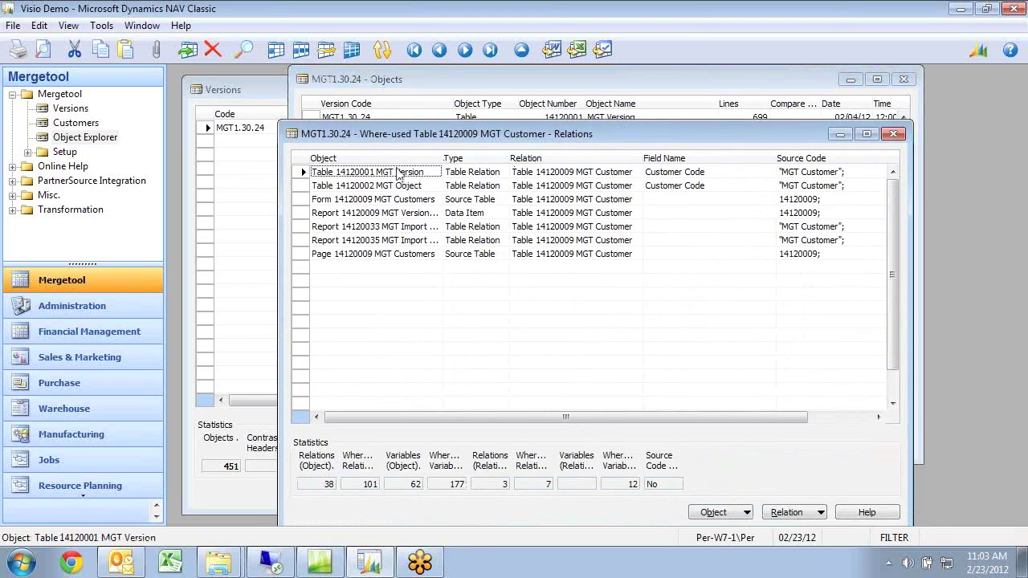
pyautogui.press('Escape')
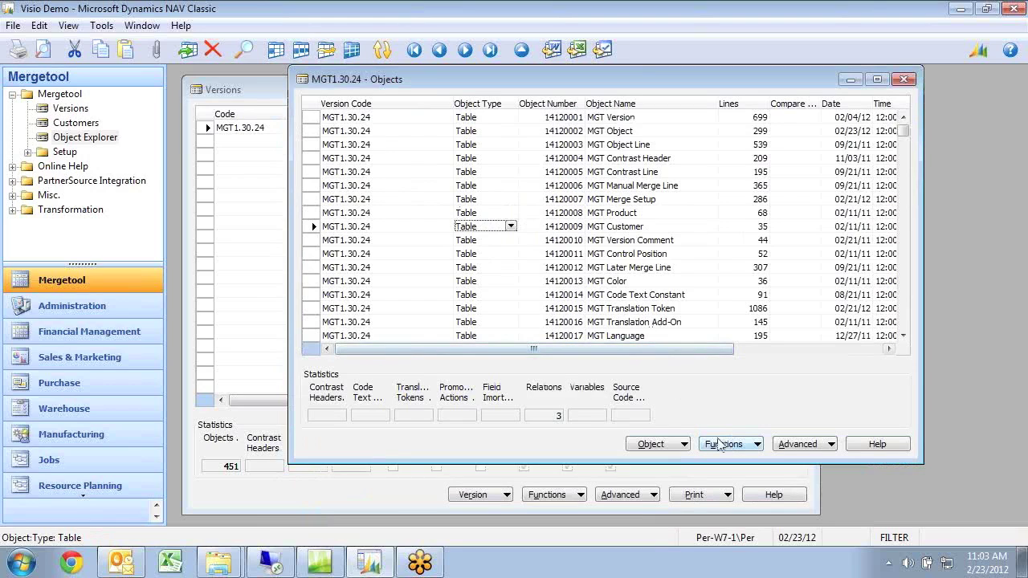
# Export MGT Customer's relations to Visio after correcting the template path to C:\Temp\MergetoolVisioTemplate.vsd
pyautogui.click(804, 443)
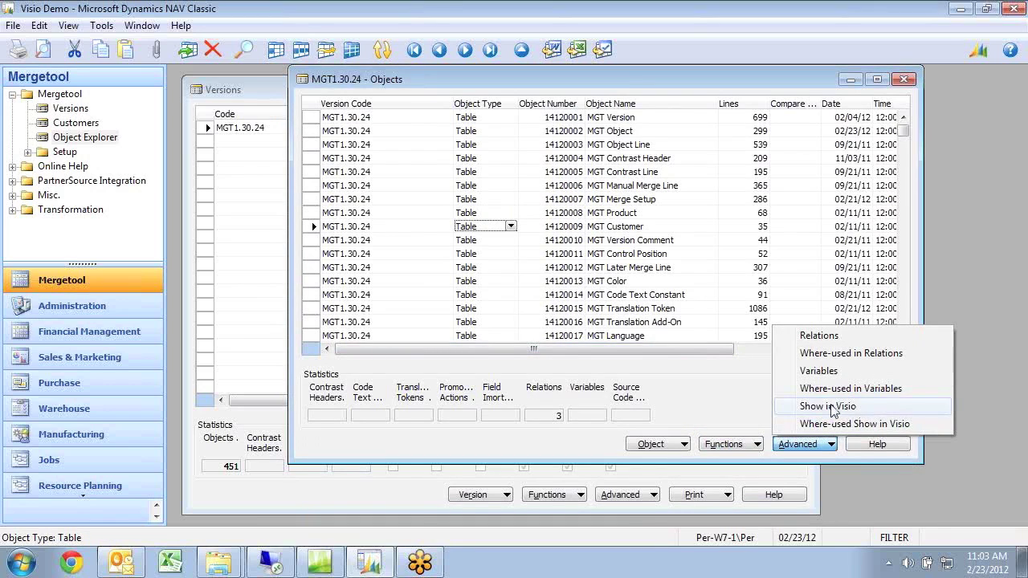
pyautogui.click(834, 408)
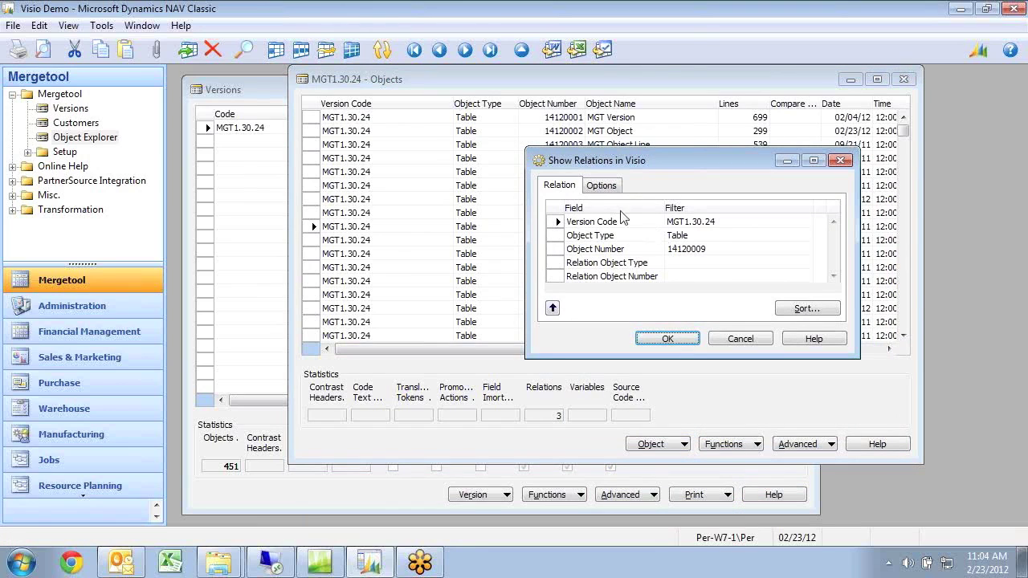
pyautogui.click(599, 187)
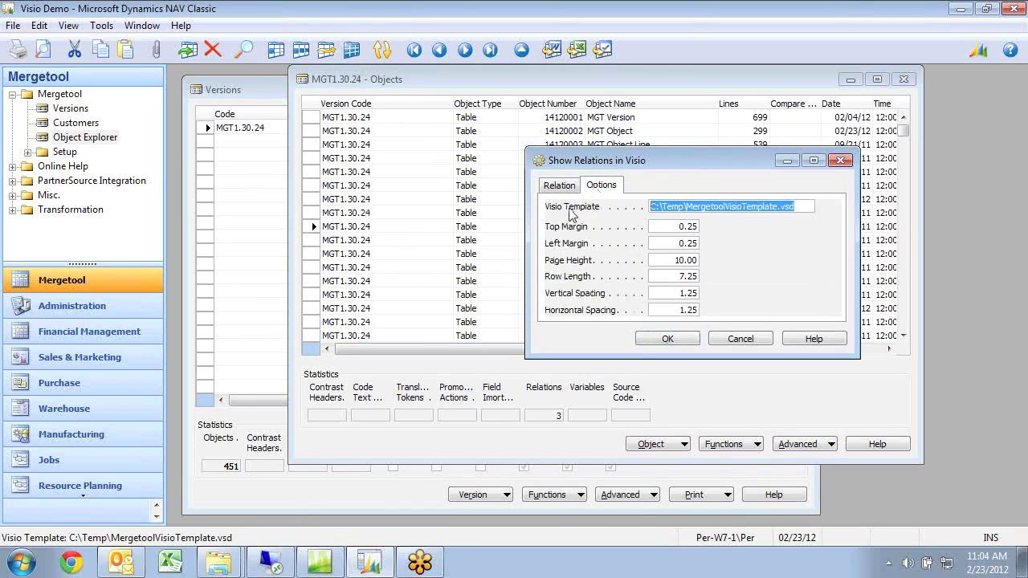
pyautogui.click(801, 207)
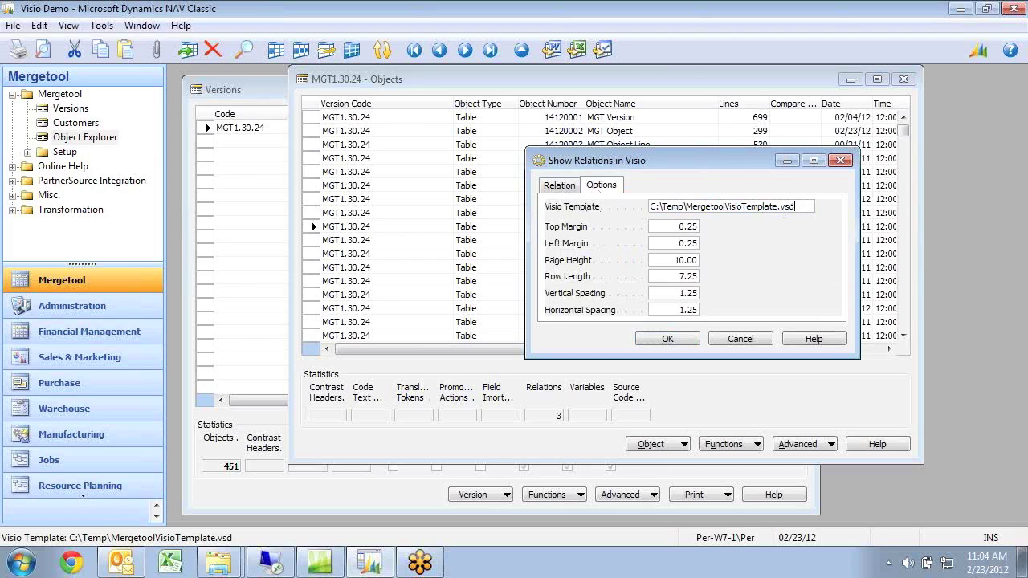
pyautogui.write('\\')
pyautogui.click(666, 339)
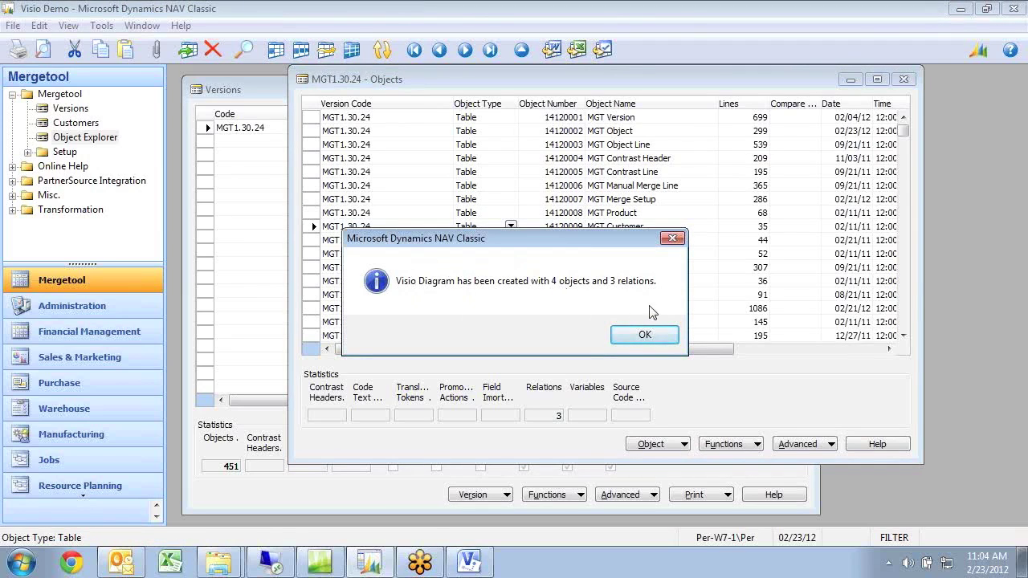
pyautogui.click(650, 338)
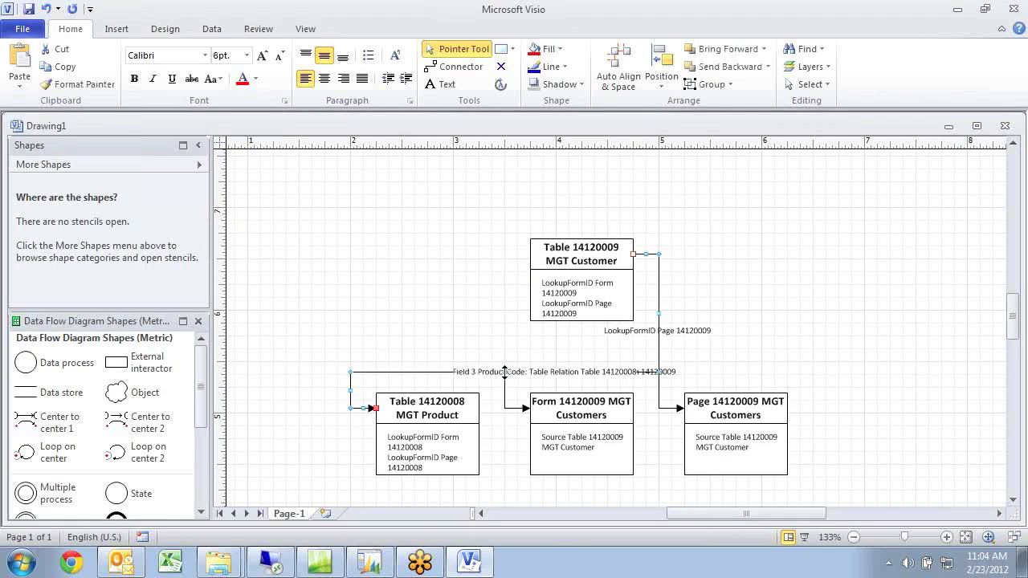
# Raise the connector leading into MGT Product and review the Re-Layout Page options
pyautogui.moveTo(507, 361); pyautogui.dragTo(509, 349)
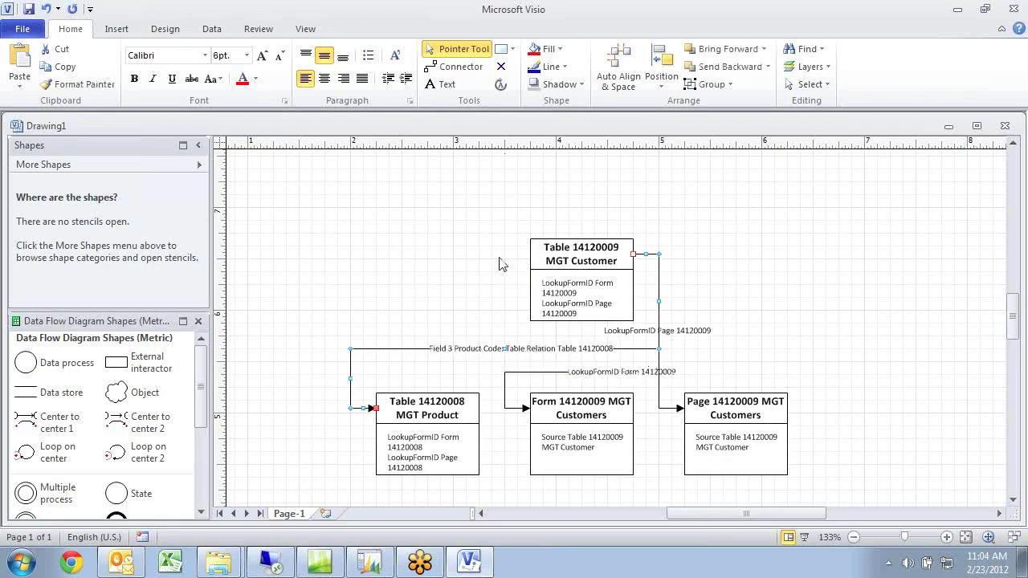
pyautogui.click(165, 29)
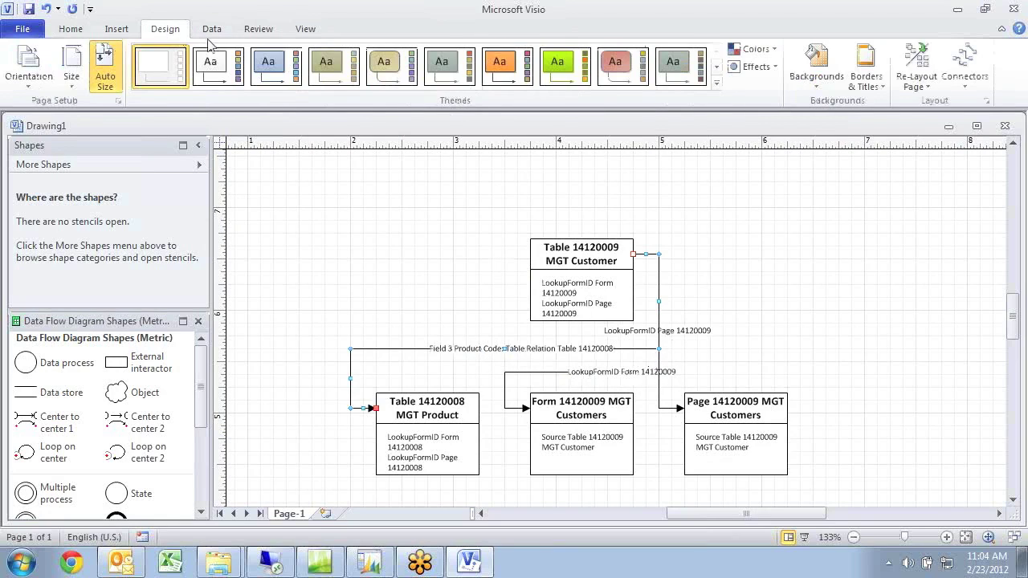
pyautogui.click(918, 74)
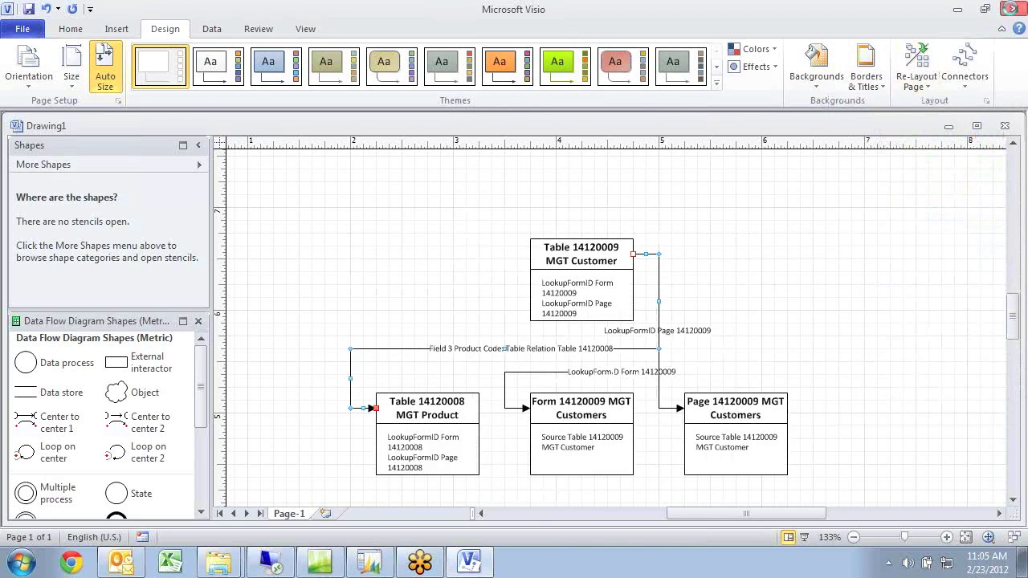
# Close the Visio drawing without saving and return to the first object in the list
pyautogui.click(1013, 11)
pyautogui.click(506, 307)
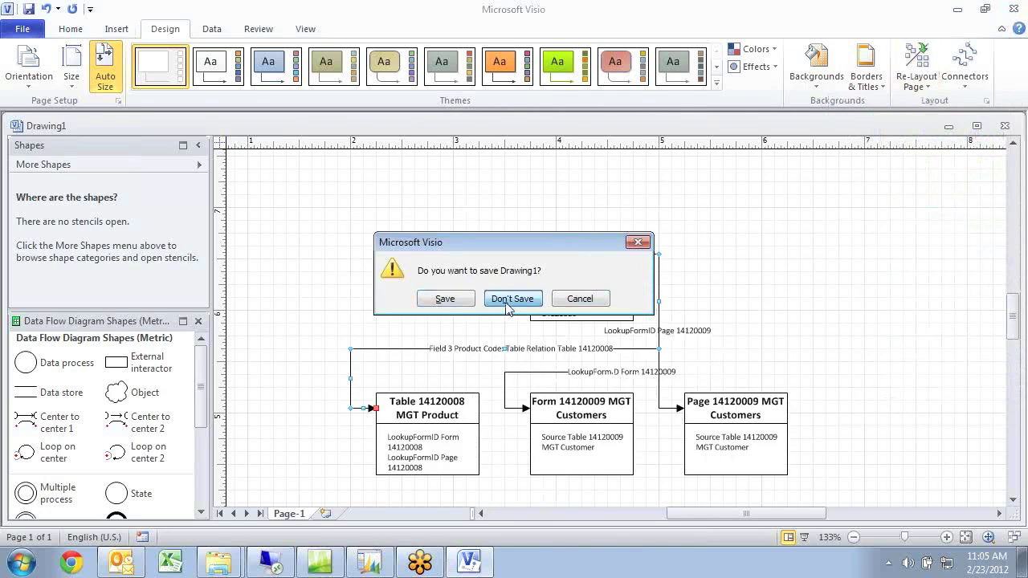
pyautogui.press('Up')
pyautogui.press('Up')
pyautogui.press('Up')
pyautogui.press('Up')
pyautogui.press('Up')
pyautogui.press('Up')
pyautogui.press('Up')
pyautogui.press('Up')
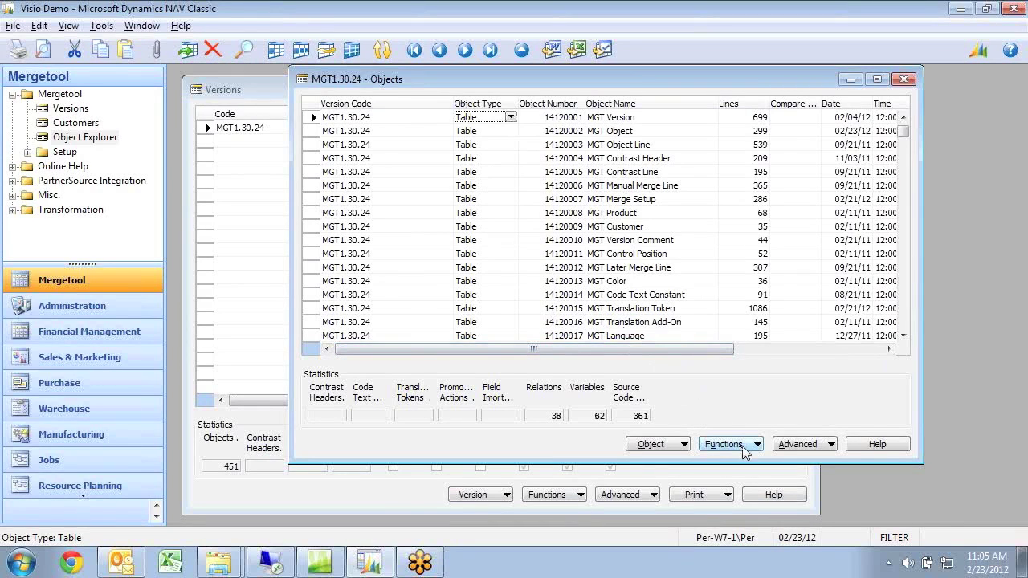
# Generate a Visio diagram of MGT Version's relations with 19 objects and 30 relations
pyautogui.click(793, 448)
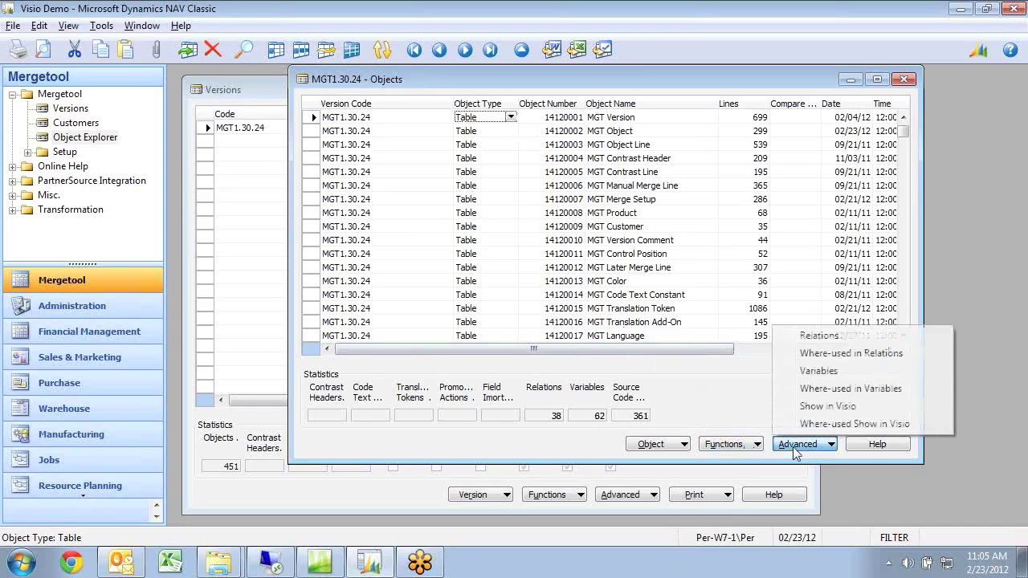
pyautogui.click(831, 407)
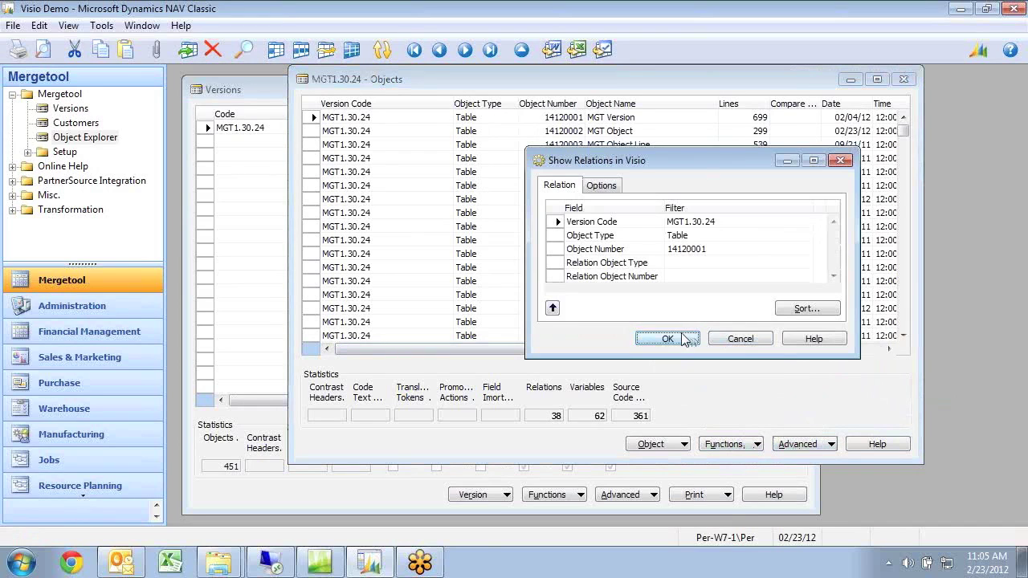
pyautogui.click(689, 338)
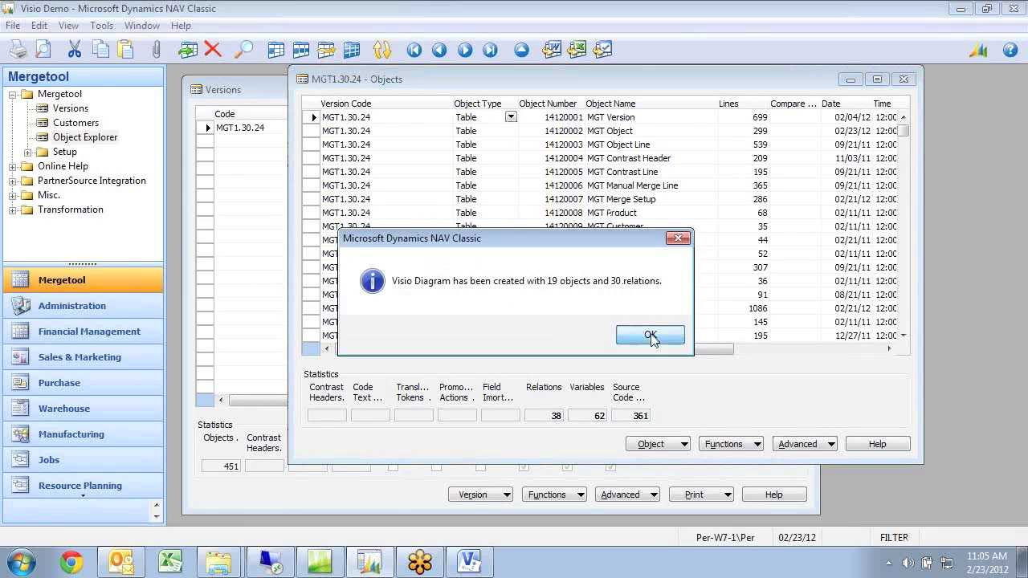
pyautogui.click(651, 335)
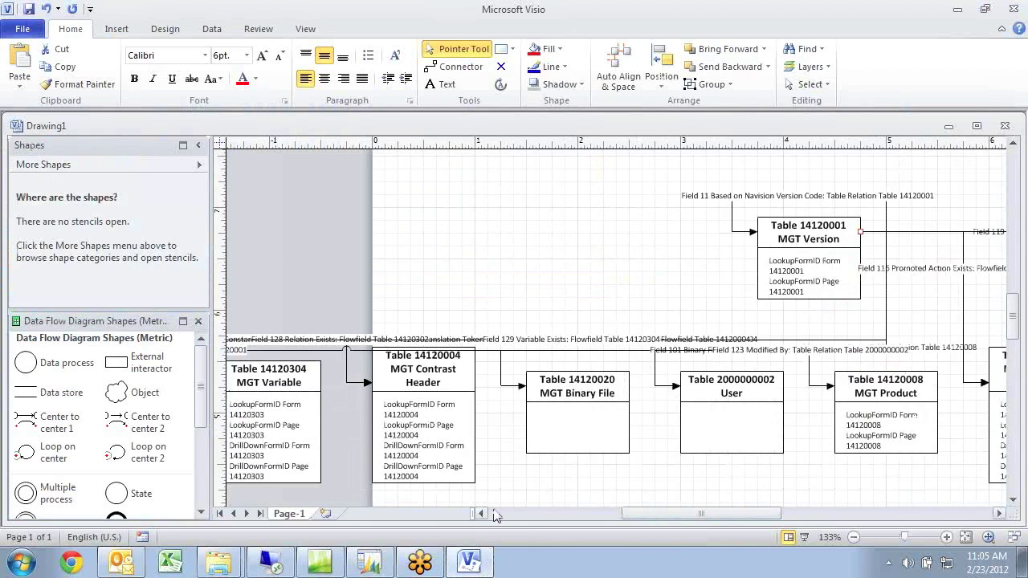
# Re-lay out the MGT Version diagram in a Circular layout and inspect the result
pyautogui.moveTo(644, 514); pyautogui.dragTo(708, 509)
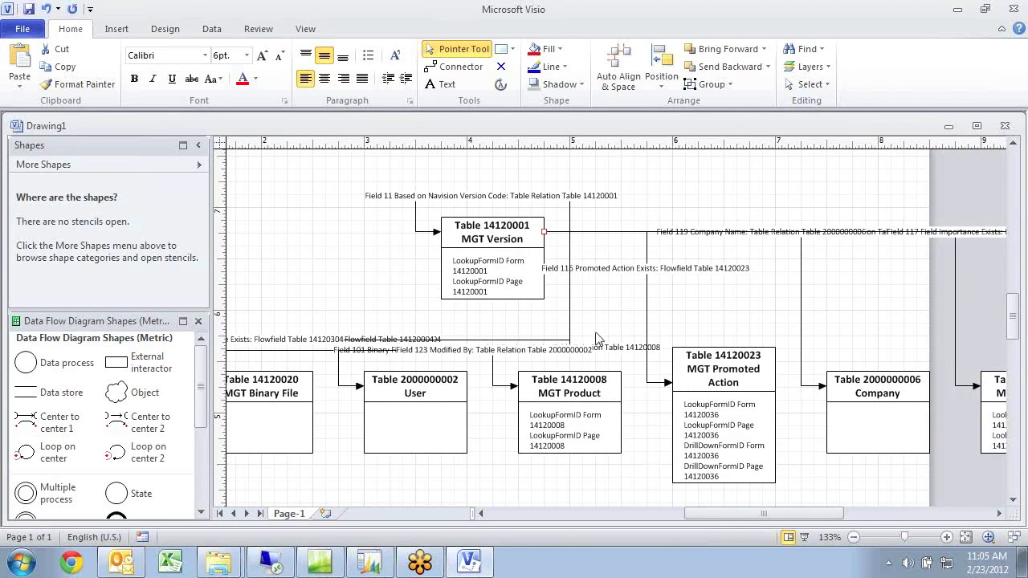
pyautogui.click(166, 31)
pyautogui.click(917, 70)
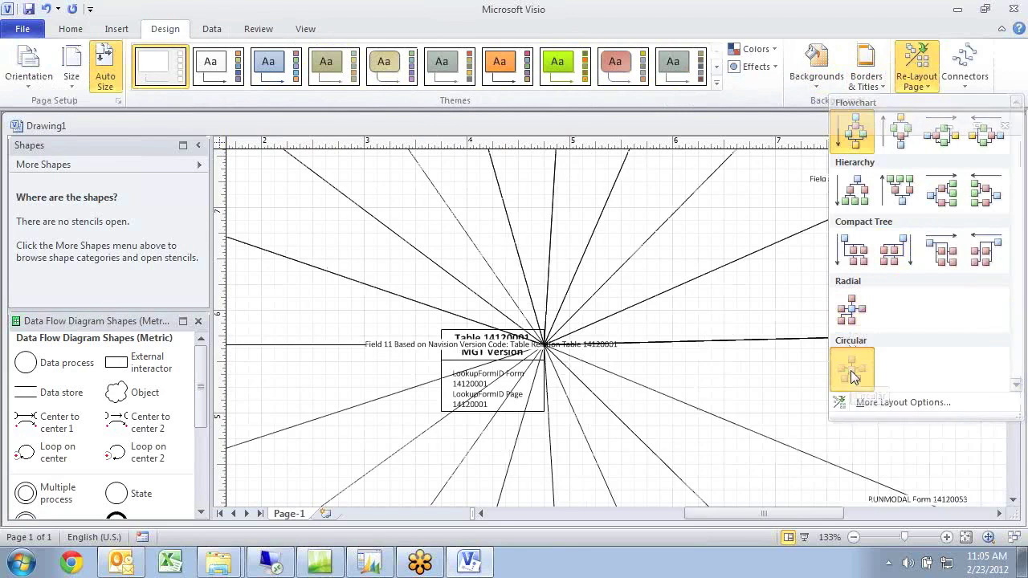
pyautogui.click(851, 374)
pyautogui.scroll(10, 611, 298)
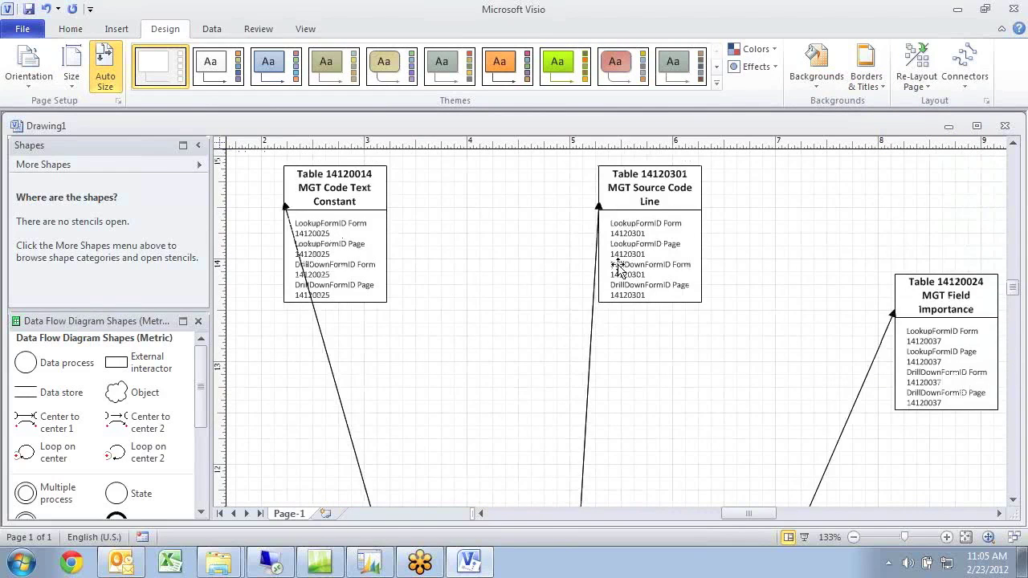
pyautogui.scroll(-9, 659, 412)
pyautogui.scroll(-1, 649, 429)
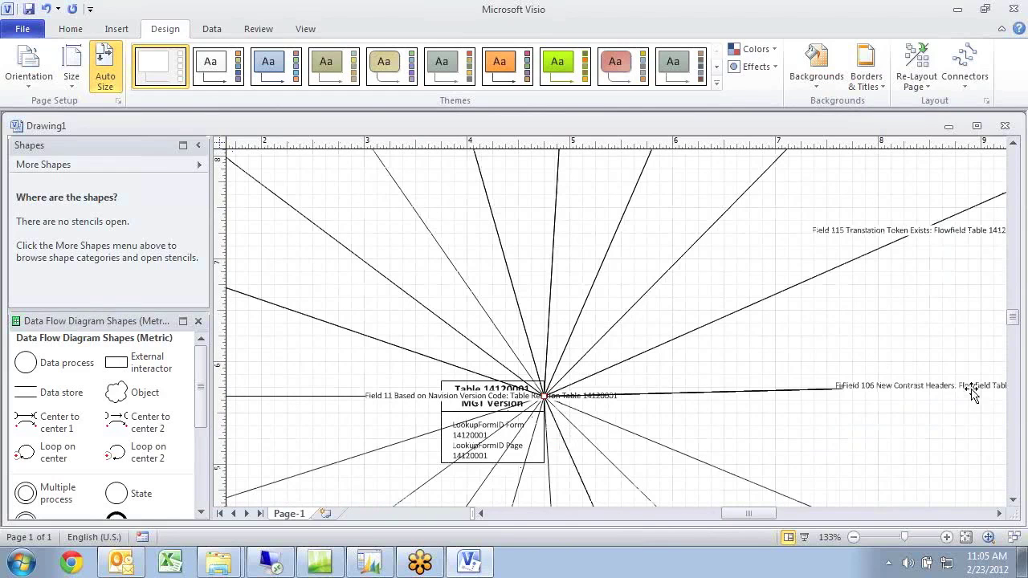
pyautogui.scroll(2, 819, 292)
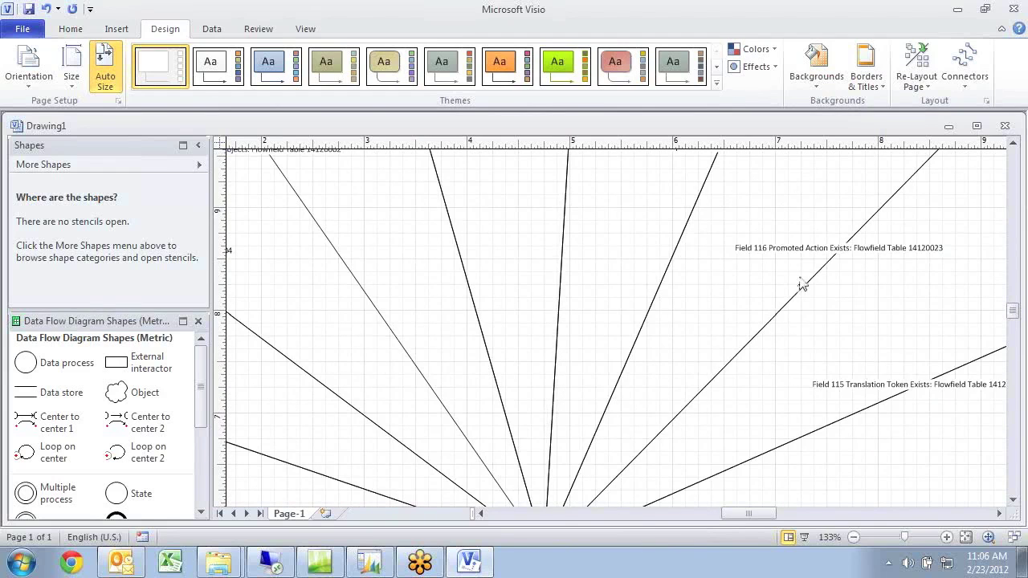
pyautogui.scroll(1, 795, 281)
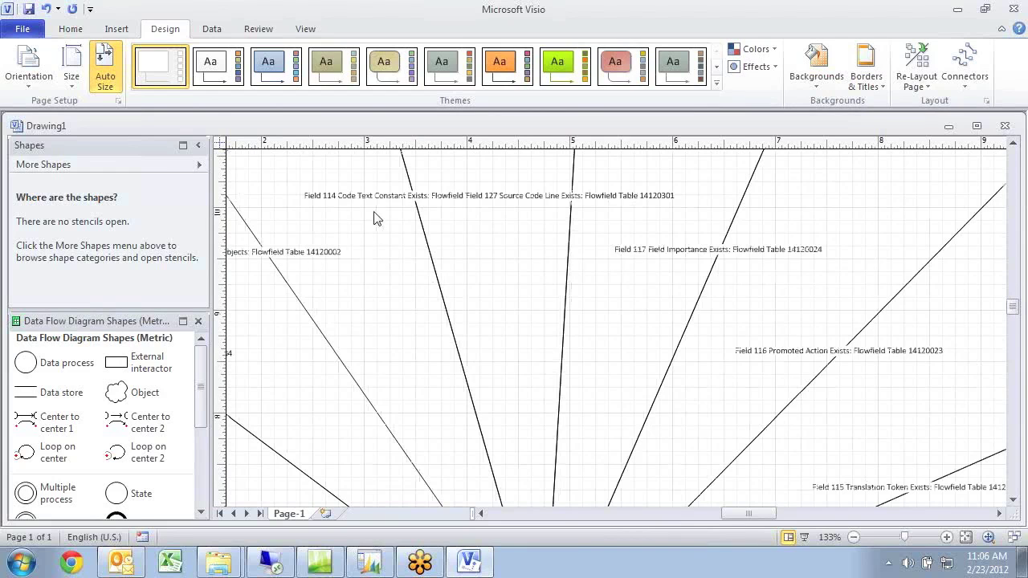
pyautogui.scroll(-6, 494, 281)
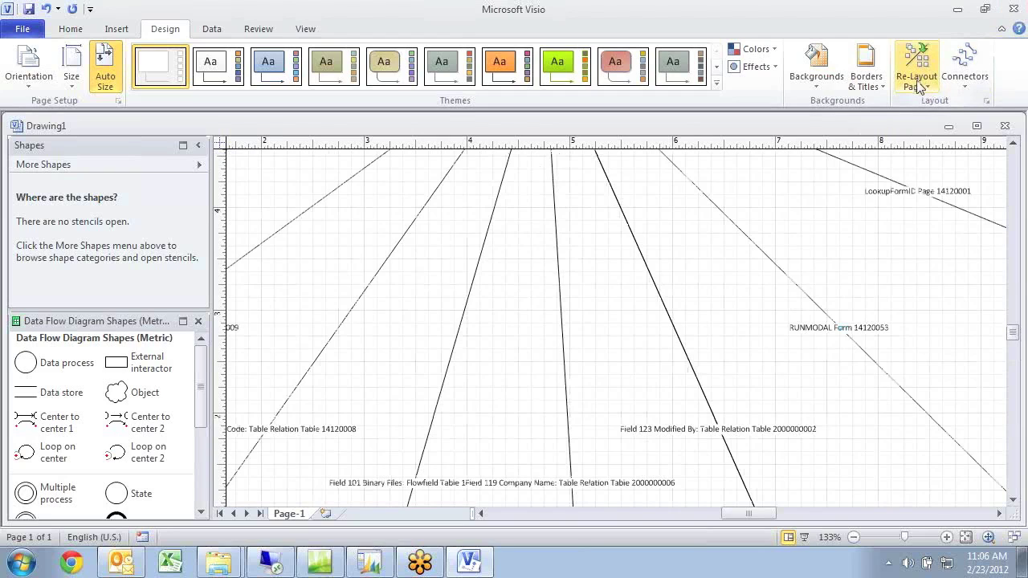
# Close the Visio drawing without saving and close the MGT1.30.24 objects list
pyautogui.click(1014, 9)
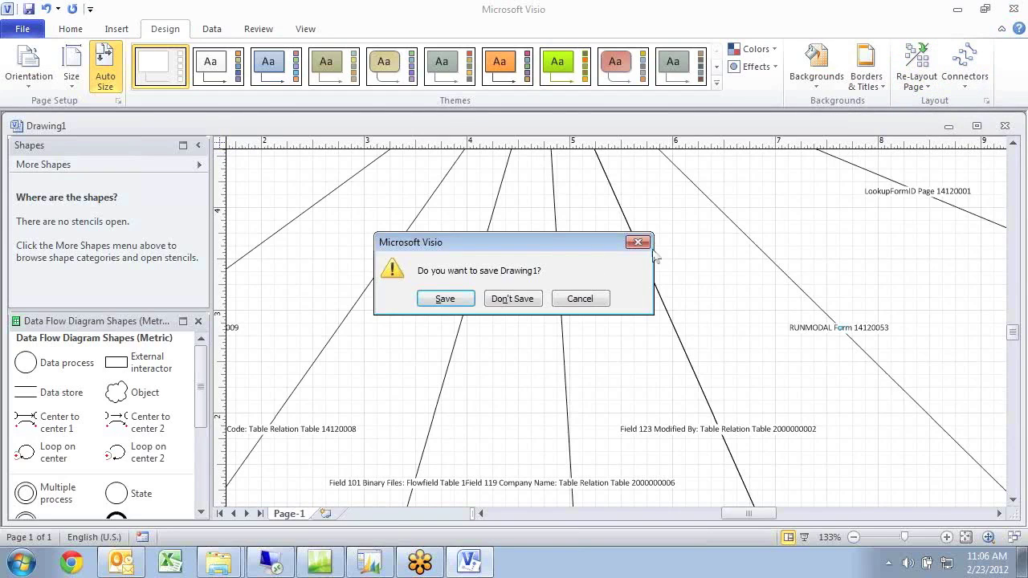
pyautogui.click(502, 304)
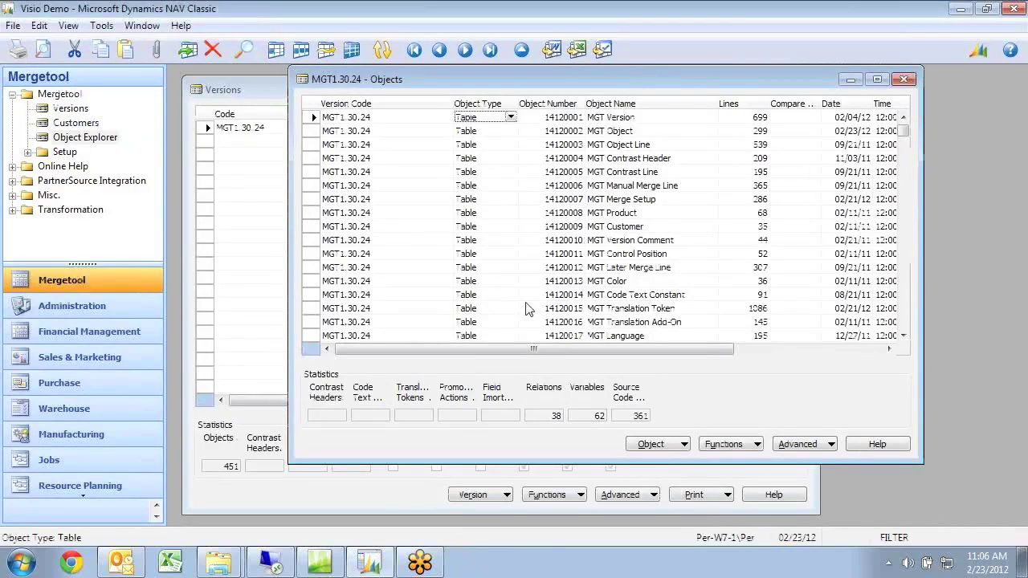
pyautogui.press('Escape')
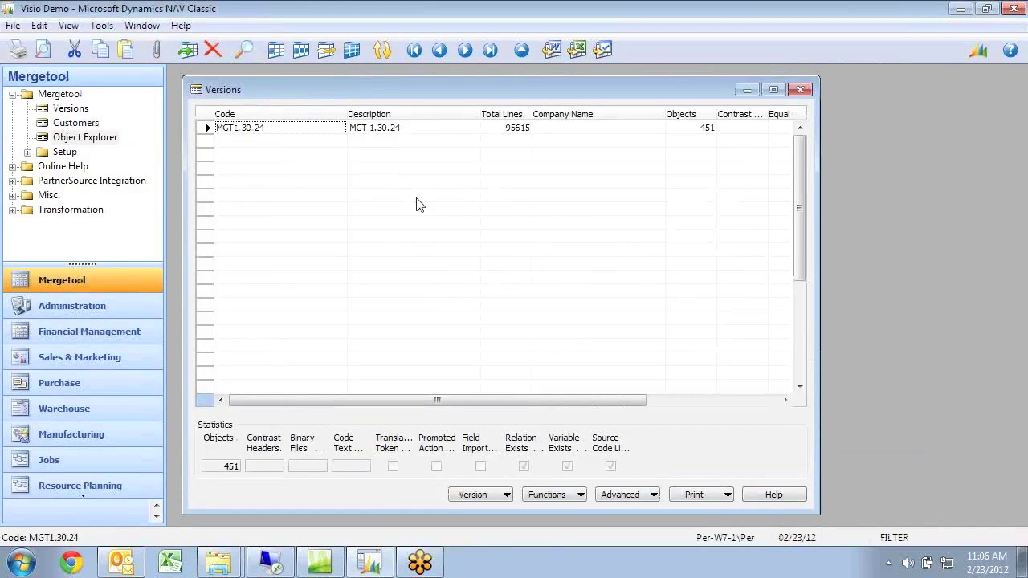
# Close the versions list, open Object Explorer and move to the MGT Object row
pyautogui.press('Escape')
pyautogui.click(74, 138)
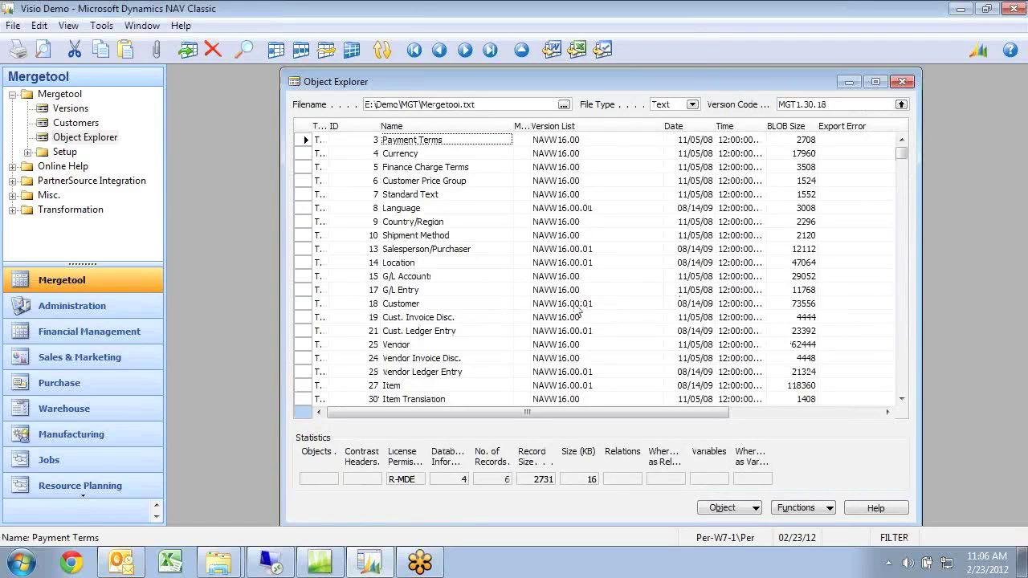
pyautogui.click(579, 309)
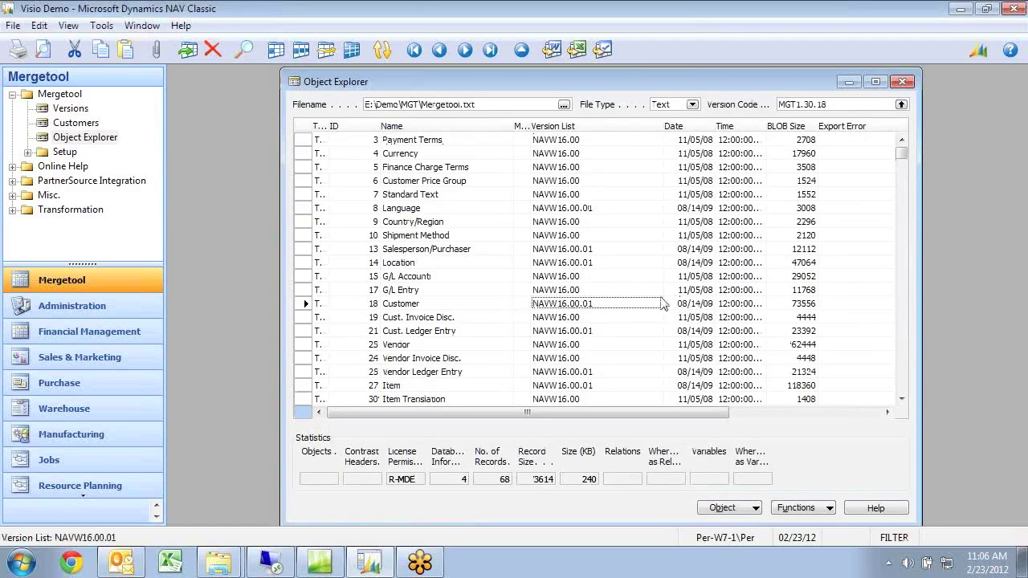
pyautogui.write('M')
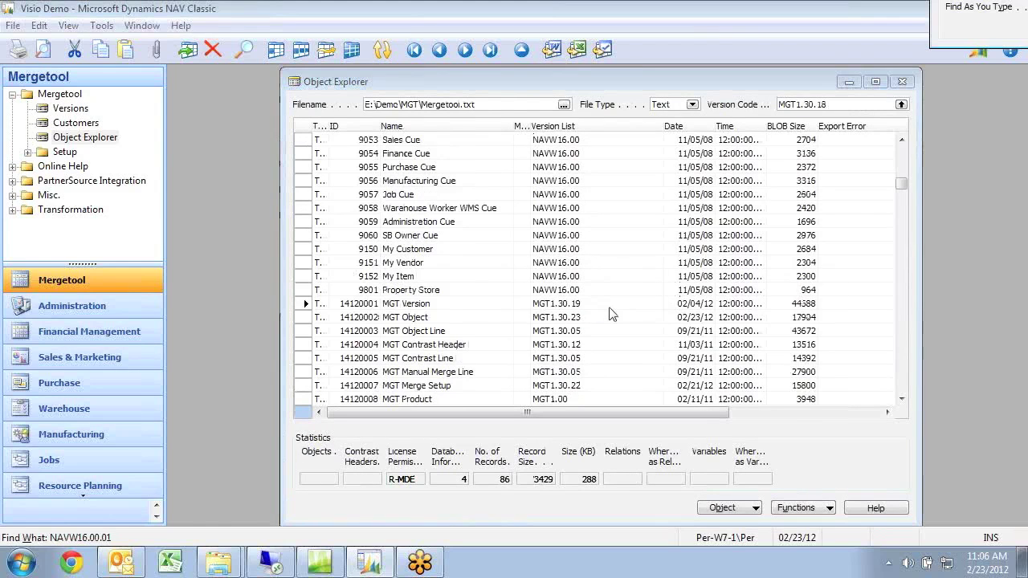
pyautogui.press('Down')
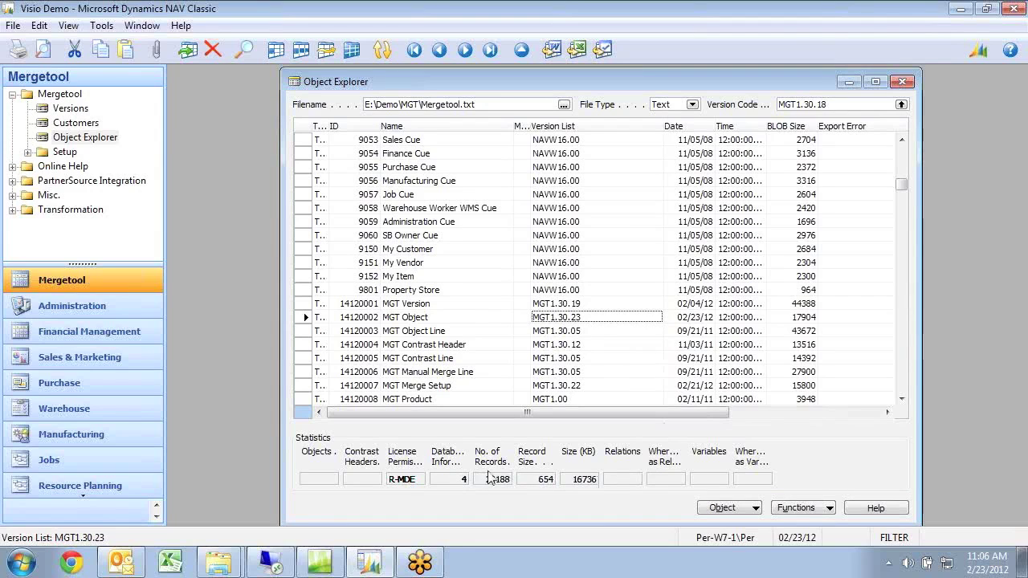
# Set the version code to MGT1.30.24 and select the MGT Object Line table
pyautogui.click(902, 105)
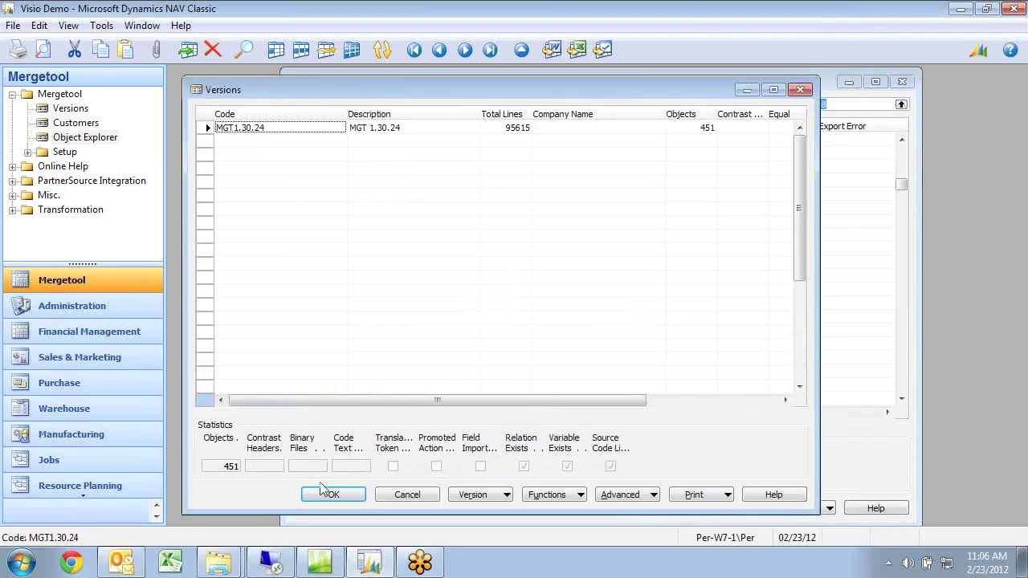
pyautogui.click(325, 492)
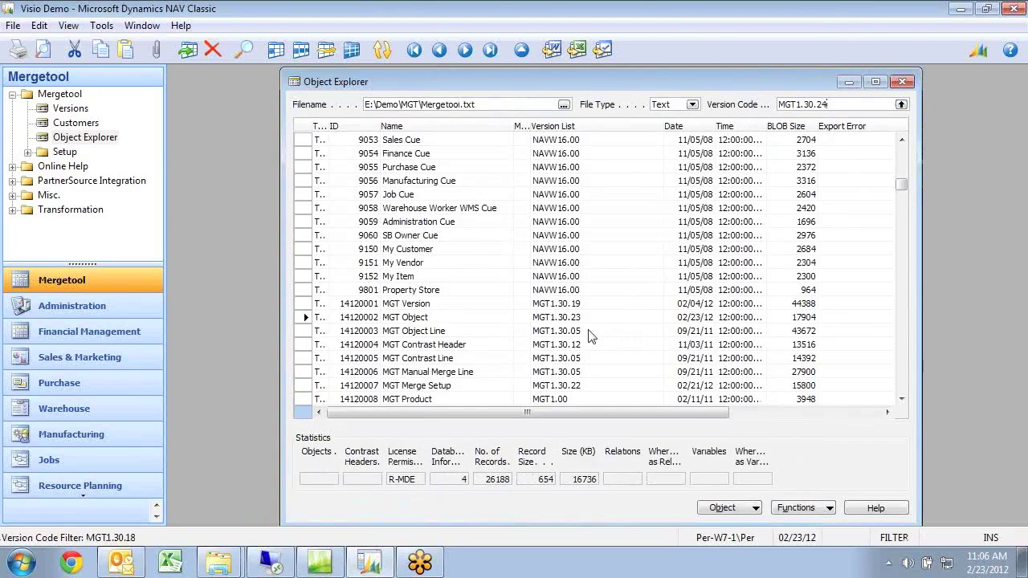
pyautogui.click(592, 336)
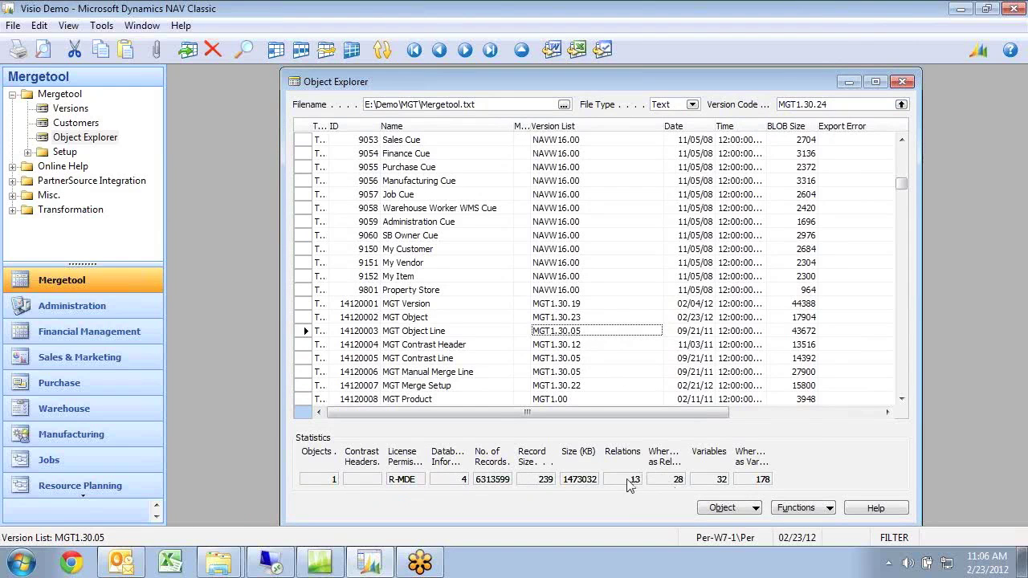
# Generate a Visio diagram of MGT Object Line's relations with 9 objects and 13 relations
pyautogui.click(803, 508)
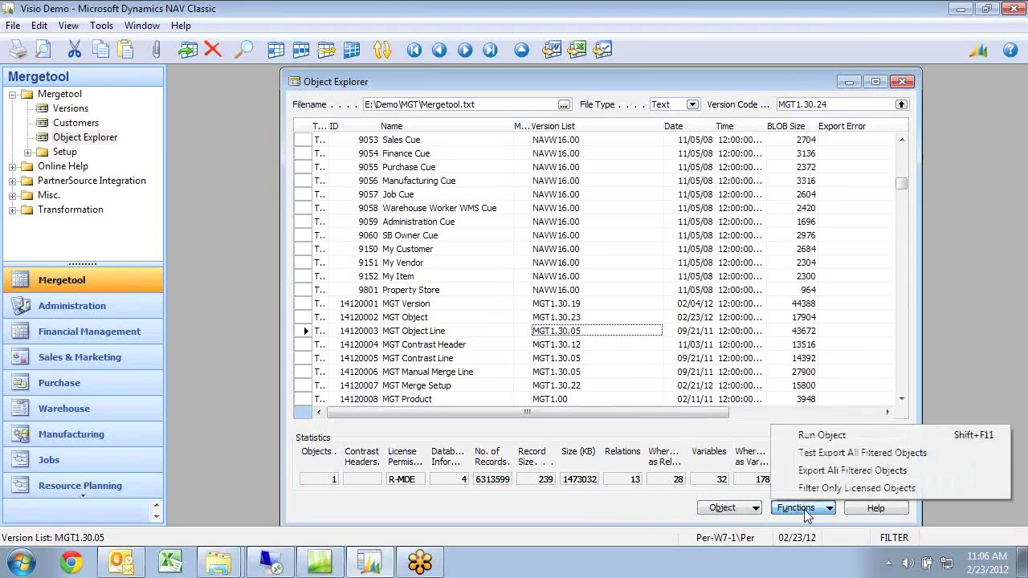
pyautogui.click(725, 508)
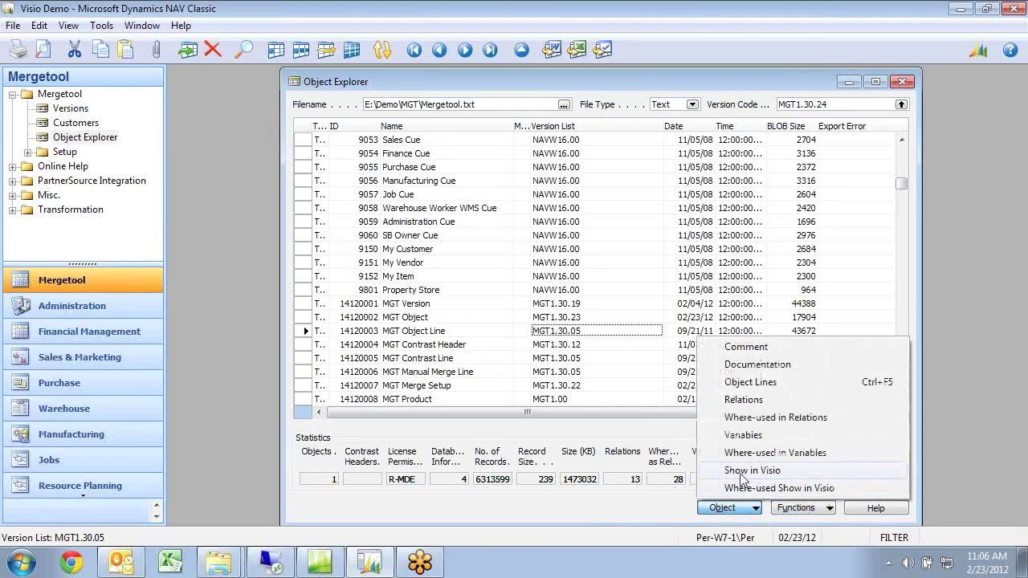
pyautogui.click(741, 471)
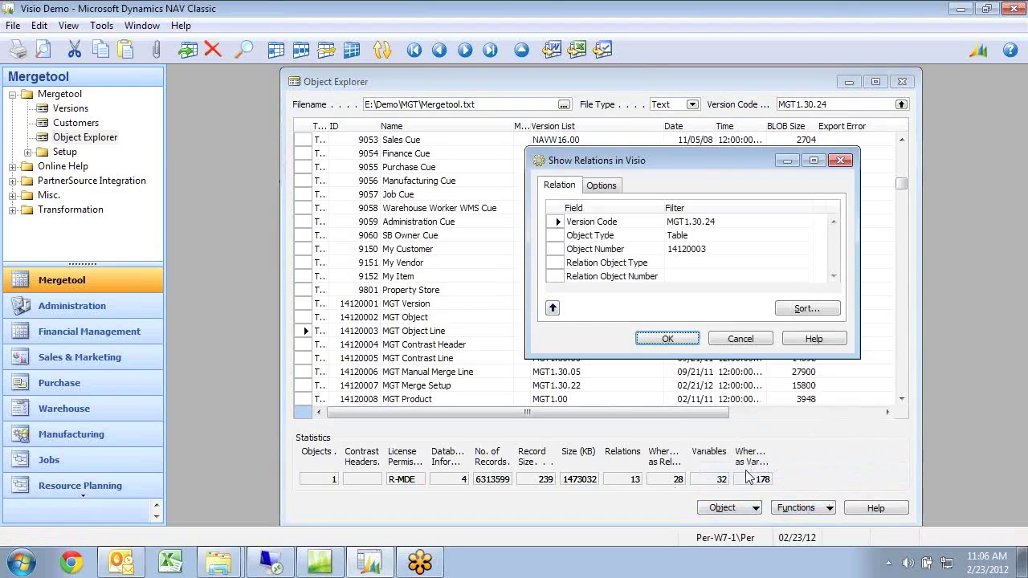
pyautogui.click(689, 339)
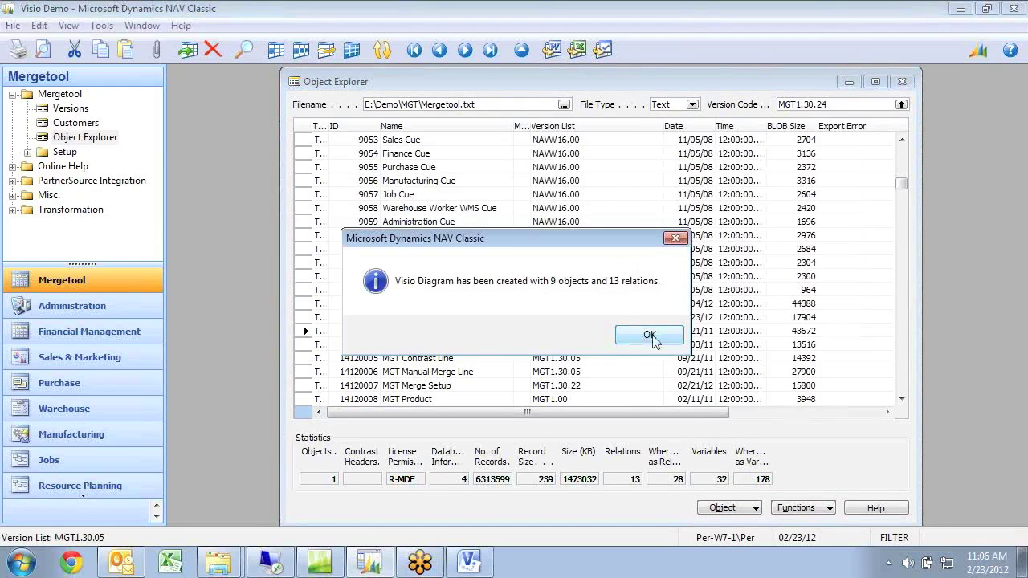
pyautogui.click(652, 341)
# Look over the MGT Object Line diagram, then close Visio choosing Don't Save
pyautogui.click(488, 553)
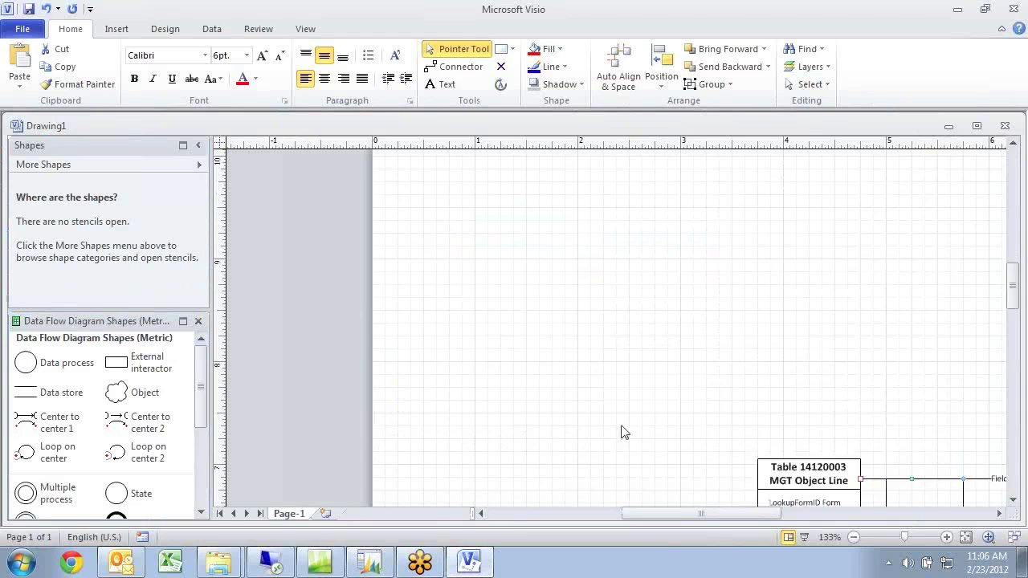
pyautogui.moveTo(649, 516); pyautogui.dragTo(684, 520)
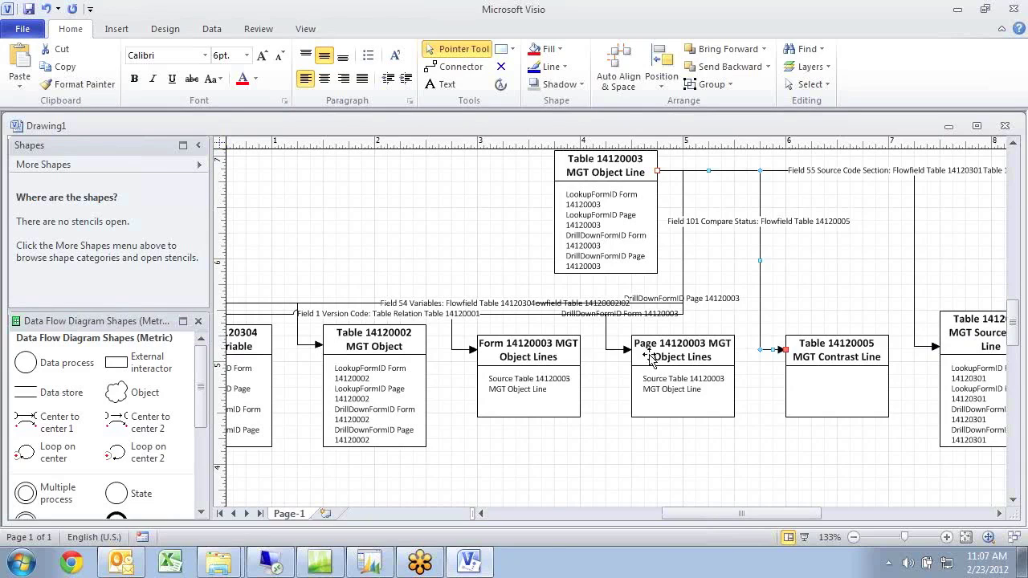
pyautogui.moveTo(693, 513)
pyautogui.mouseDown()
pyautogui.moveTo(624, 511)
pyautogui.moveTo(687, 511)
pyautogui.mouseUp()
pyautogui.scroll(-1, 723, 324)
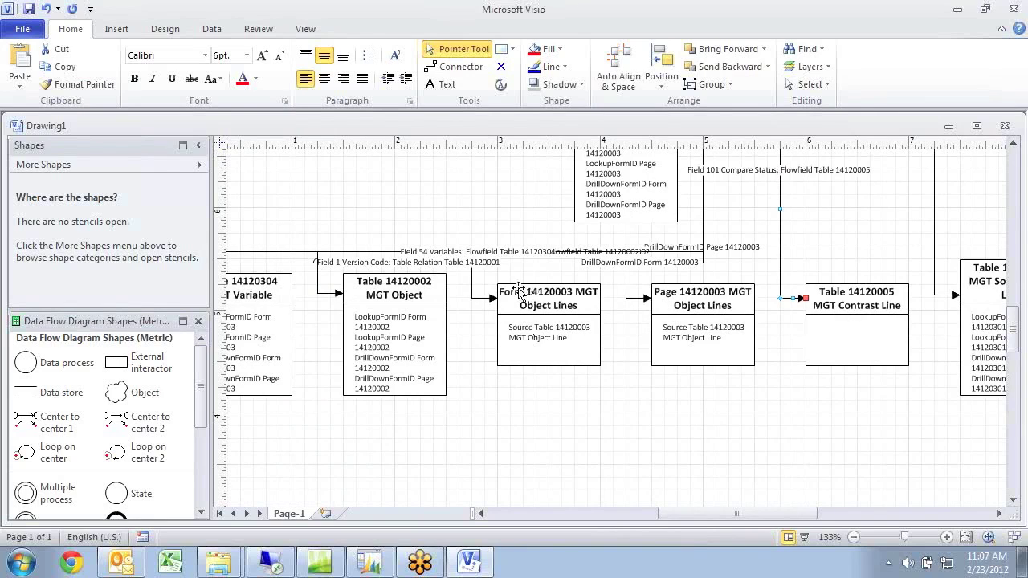
pyautogui.click(1009, 8)
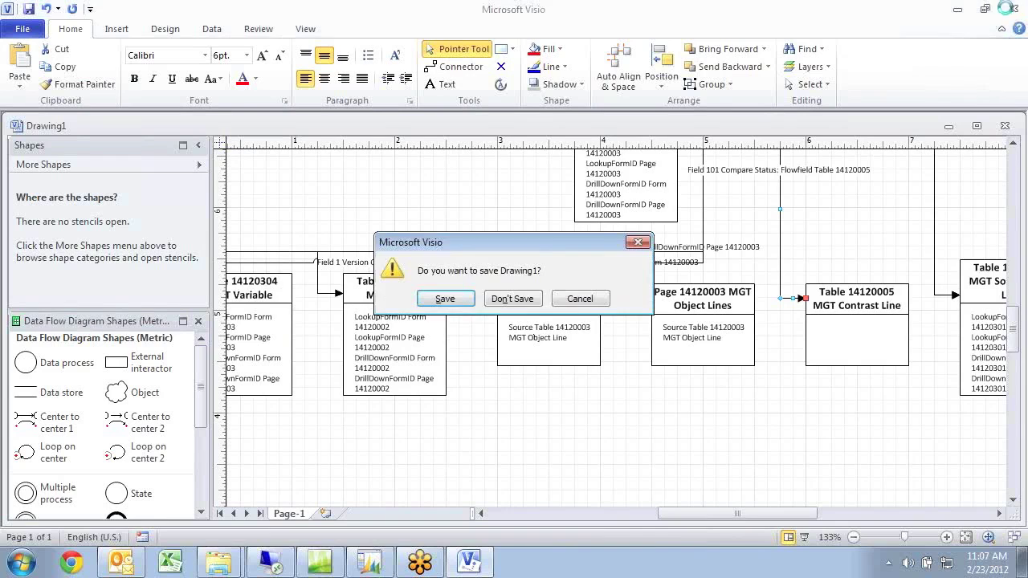
pyautogui.click(522, 305)
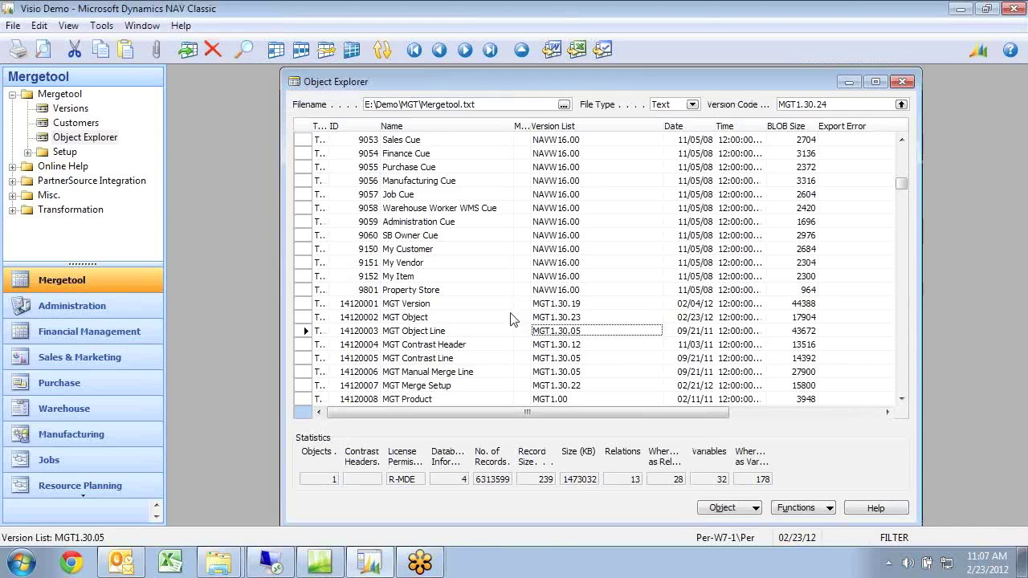
# Open the 13 relations of MGT Object Line and browse the Object and Relation menus
pyautogui.click(634, 479)
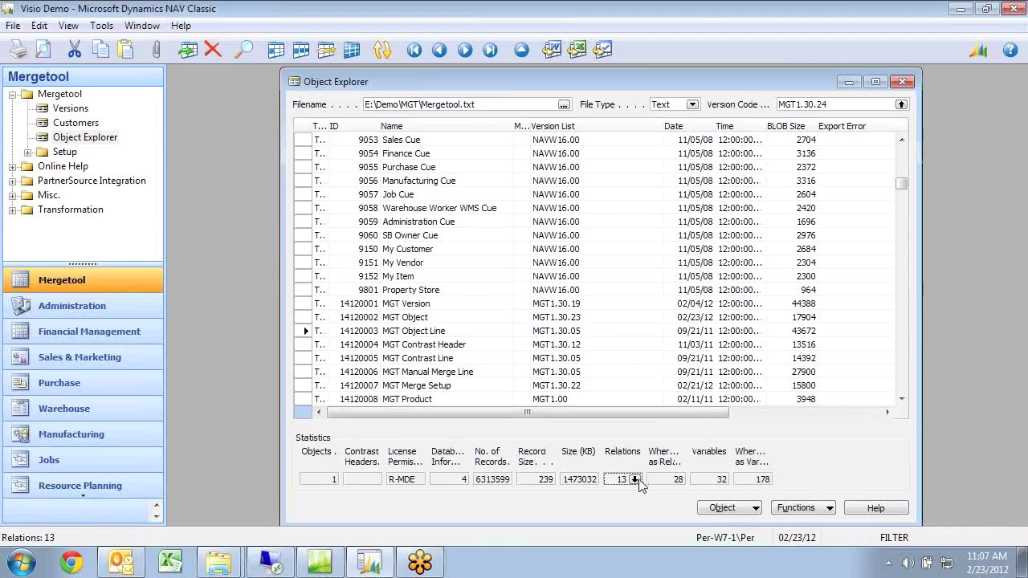
pyautogui.click(634, 479)
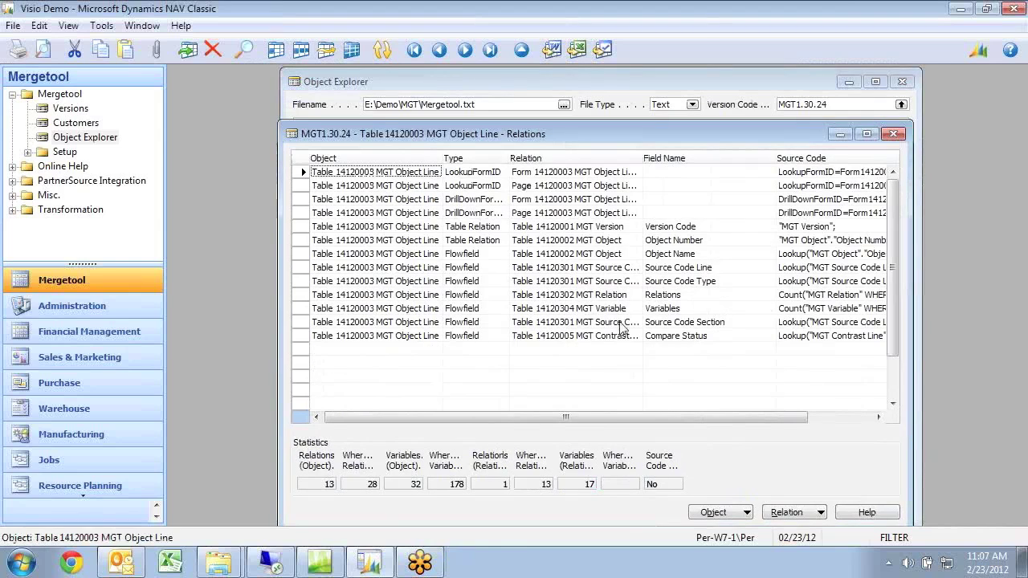
pyautogui.click(716, 516)
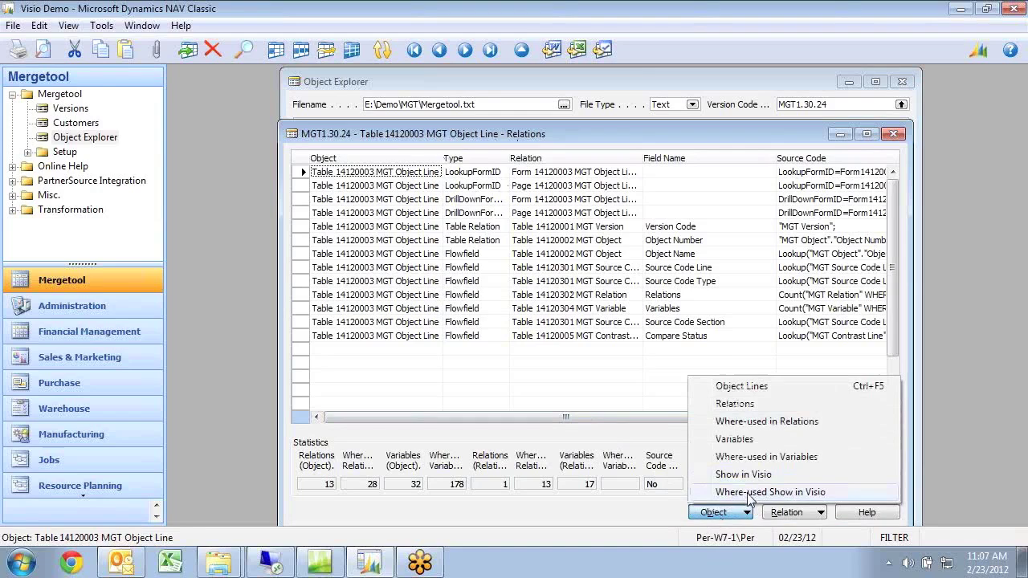
pyautogui.click(783, 513)
pyautogui.click(791, 513)
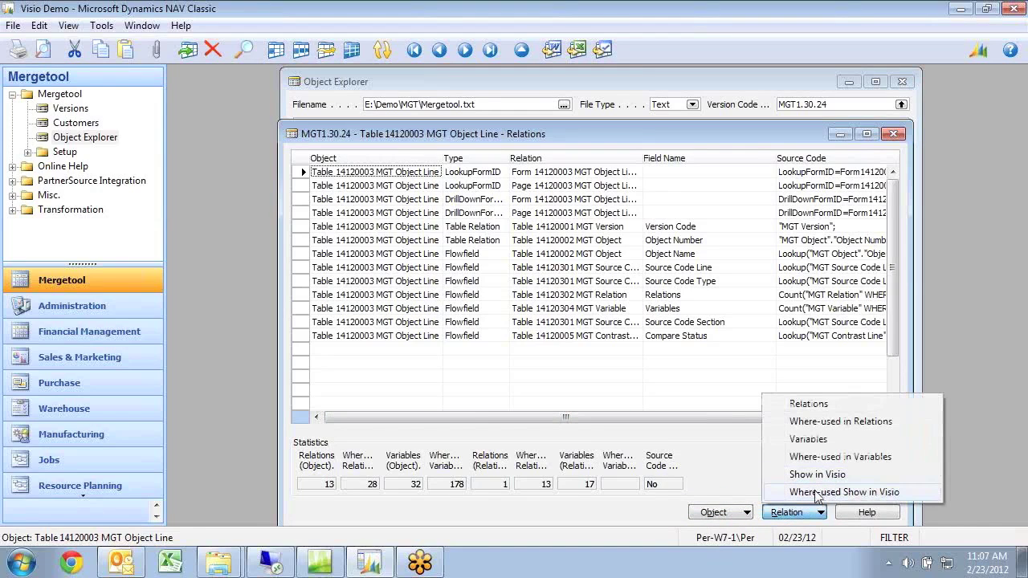
# Open the list of 32 object variables for MGT Object Line
pyautogui.click(817, 493)
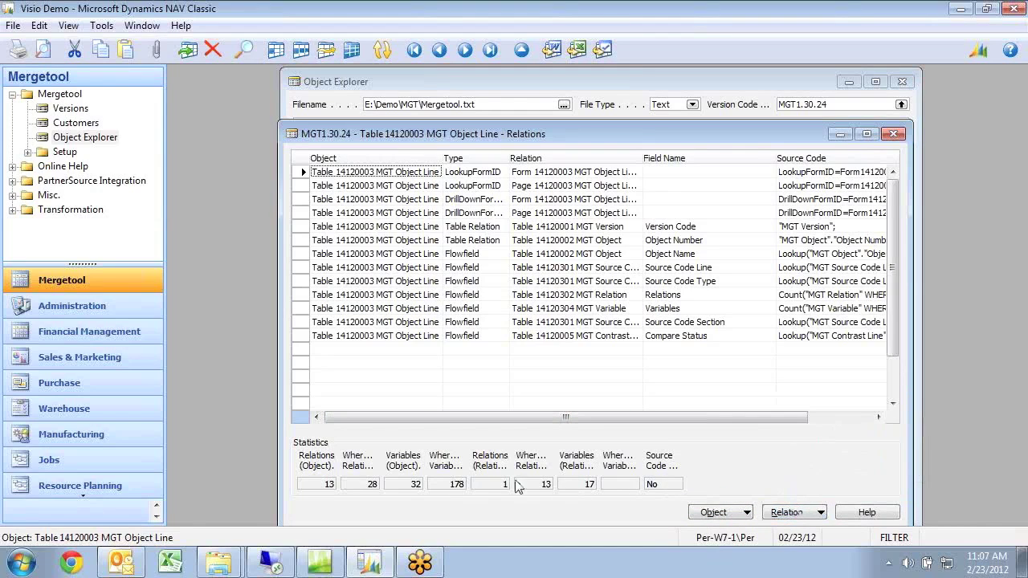
pyautogui.click(409, 486)
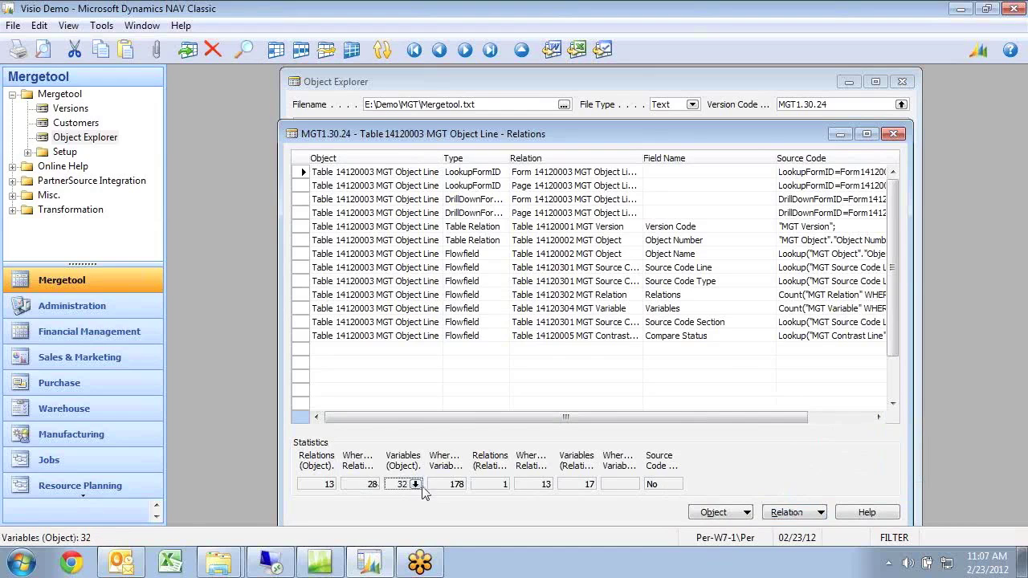
pyautogui.click(425, 486)
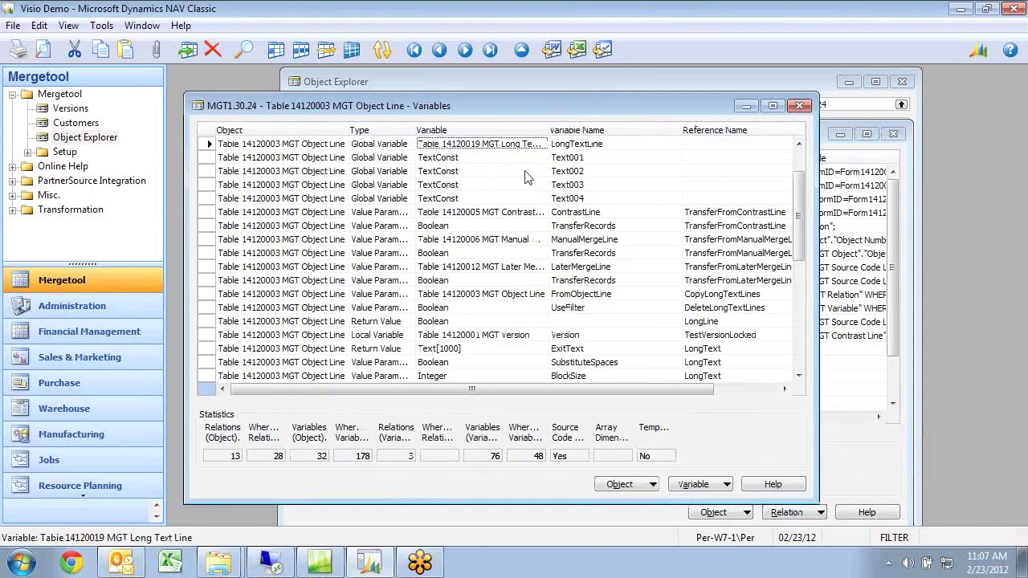
# Select the MGT Version variable, choose Where-used Show in Visio and confirm the filter
pyautogui.scroll(-8, 520, 334)
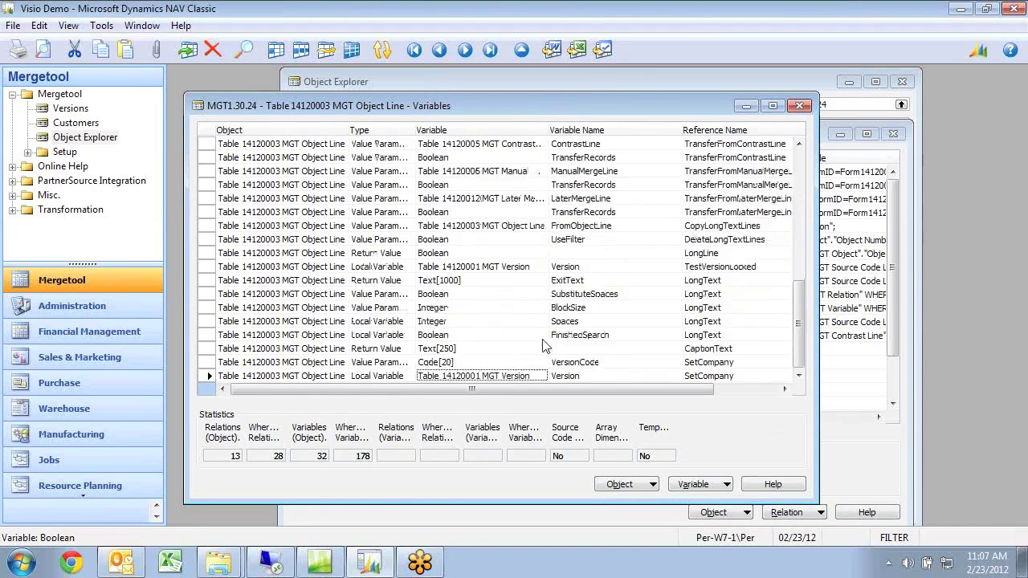
pyautogui.scroll(2, 514, 329)
pyautogui.scroll(1, 482, 273)
pyautogui.click(464, 228)
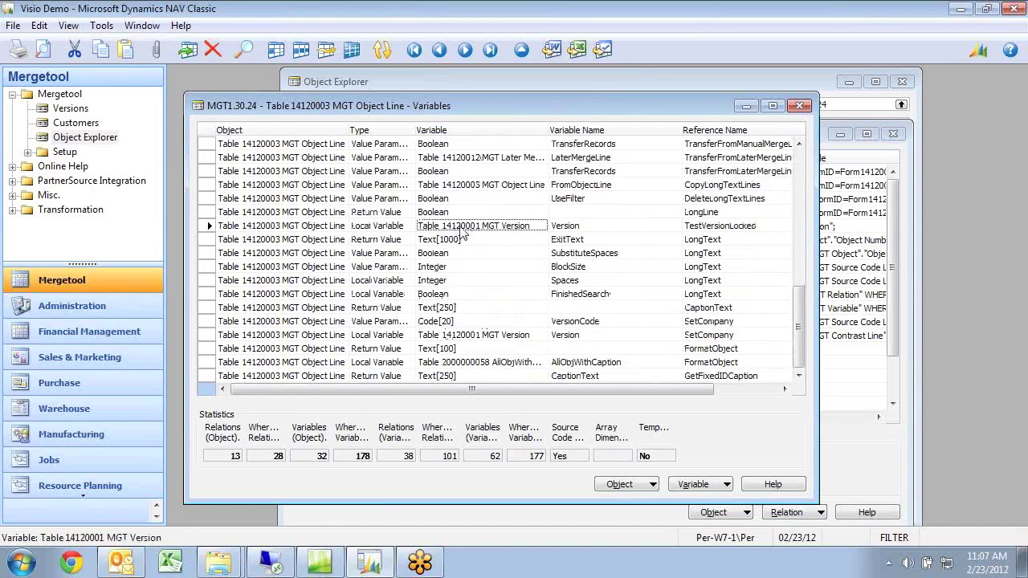
pyautogui.click(719, 485)
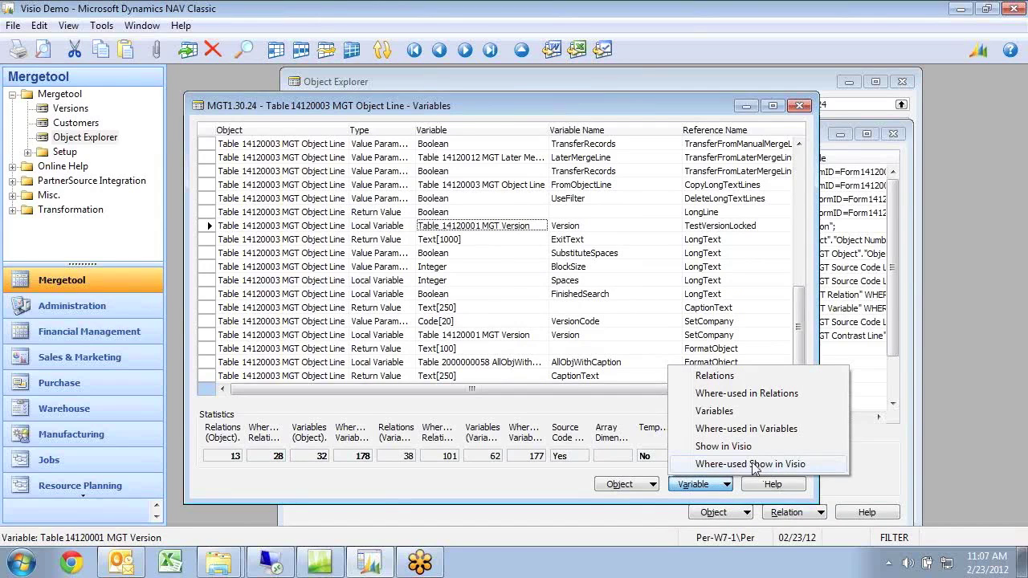
pyautogui.click(752, 465)
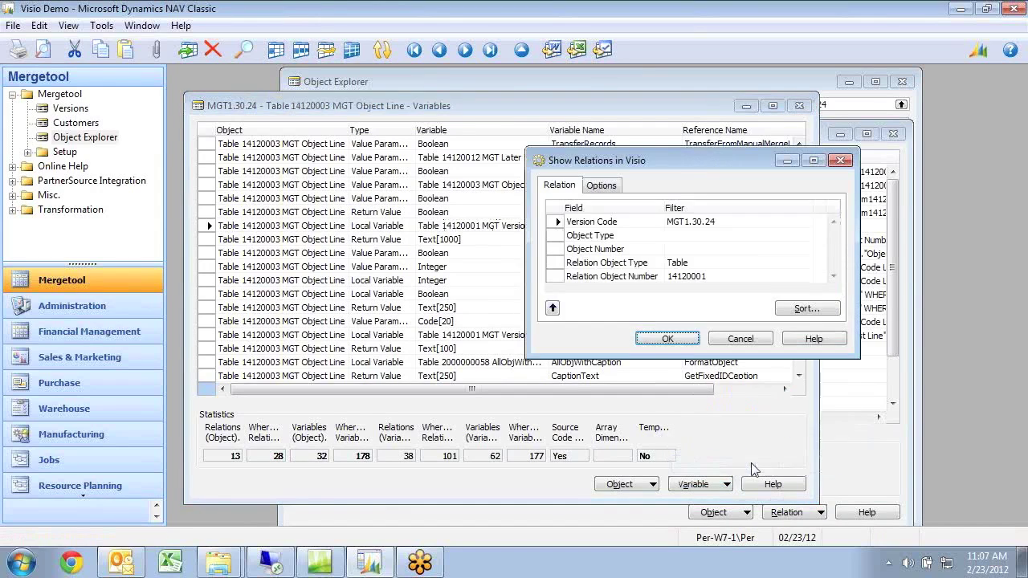
pyautogui.click(669, 341)
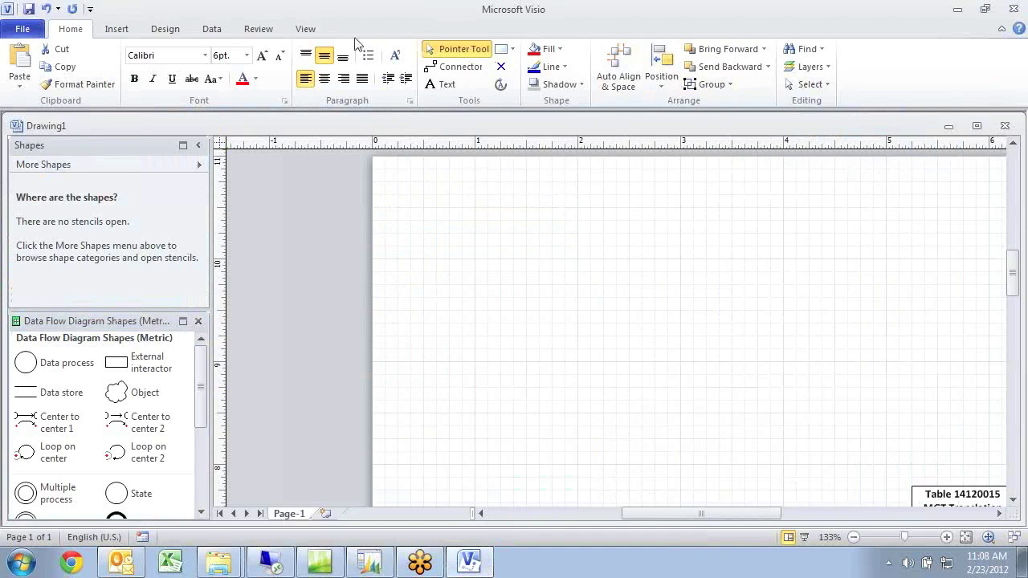
# Re-lay out the where-used diagram with the Hierarchy page layout
pyautogui.click(179, 32)
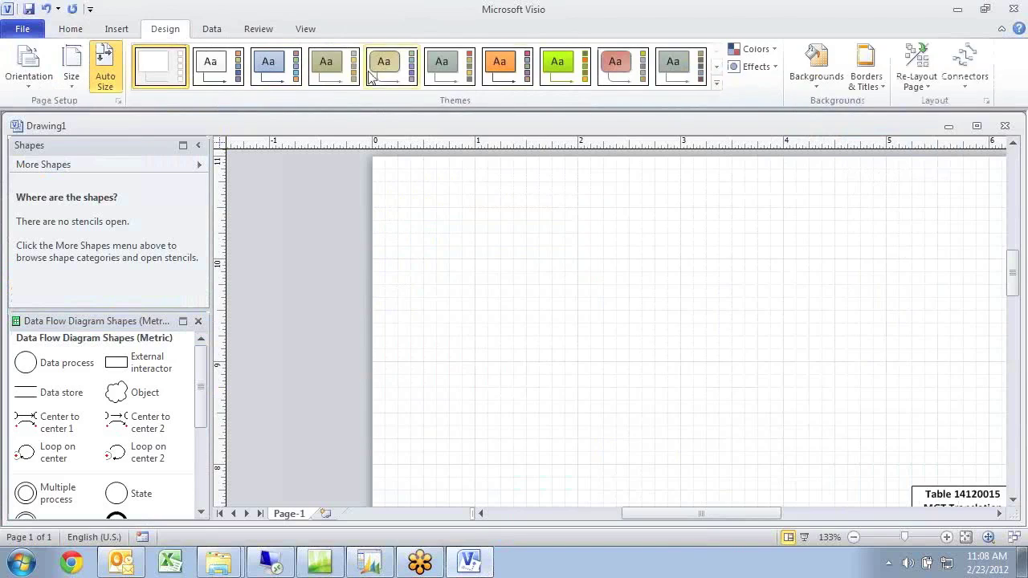
pyautogui.click(922, 77)
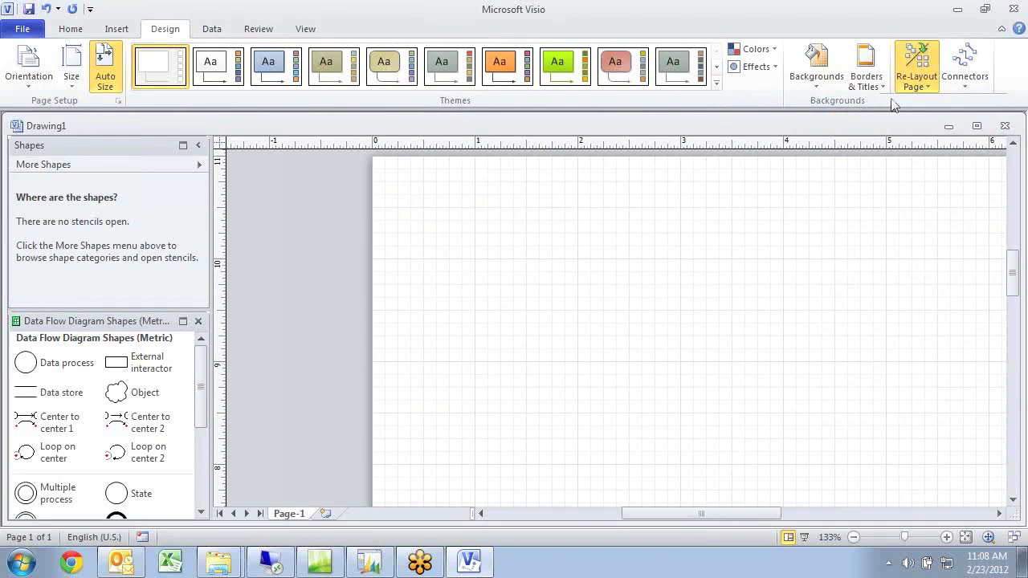
pyautogui.click(916, 64)
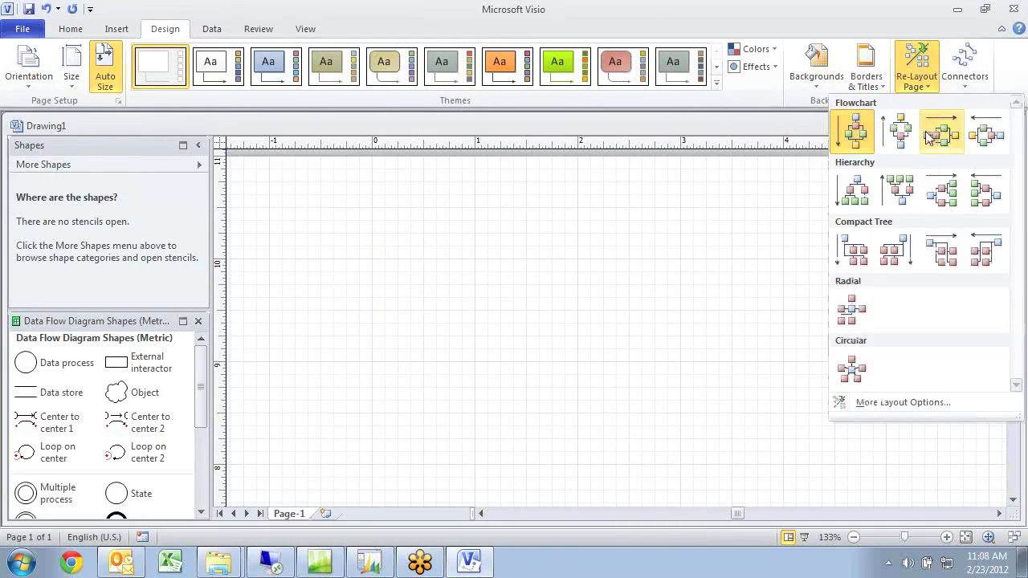
pyautogui.click(854, 190)
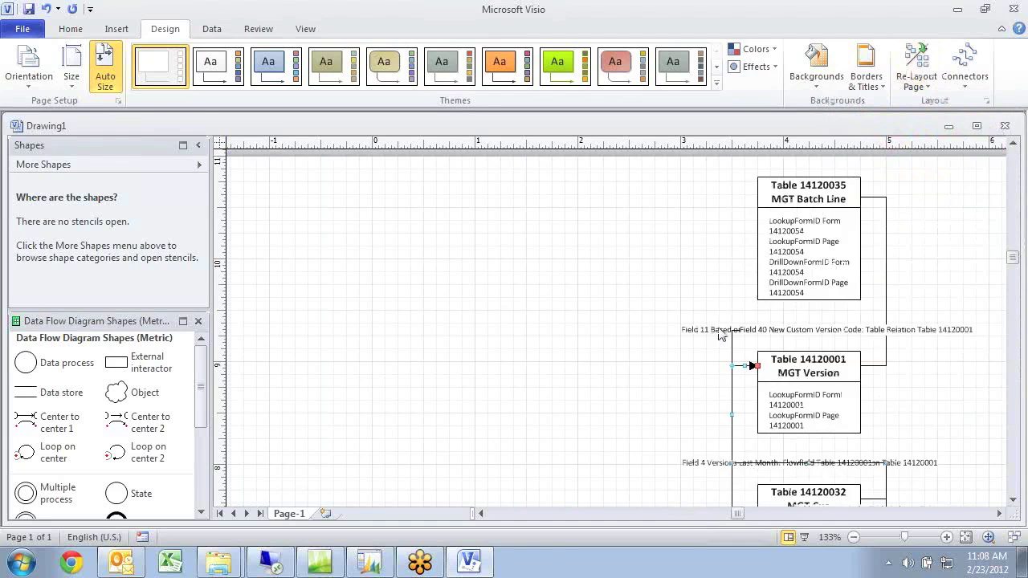
pyautogui.scroll(-10, 723, 329)
pyautogui.scroll(-5, 707, 309)
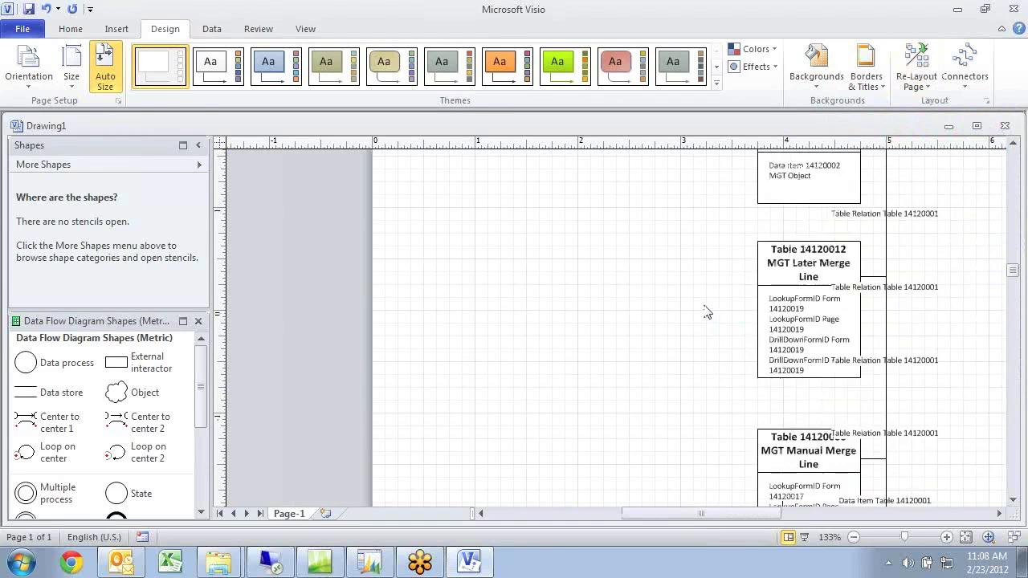
pyautogui.scroll(5, 710, 295)
# Apply a Flowchart layout, then close Visio without saving the drawing
pyautogui.click(903, 82)
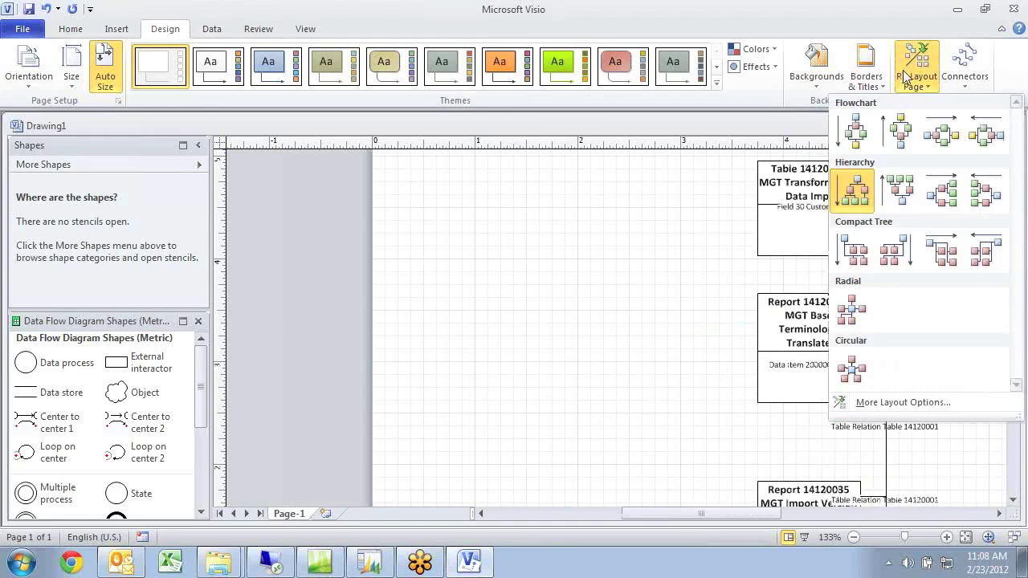
pyautogui.click(938, 135)
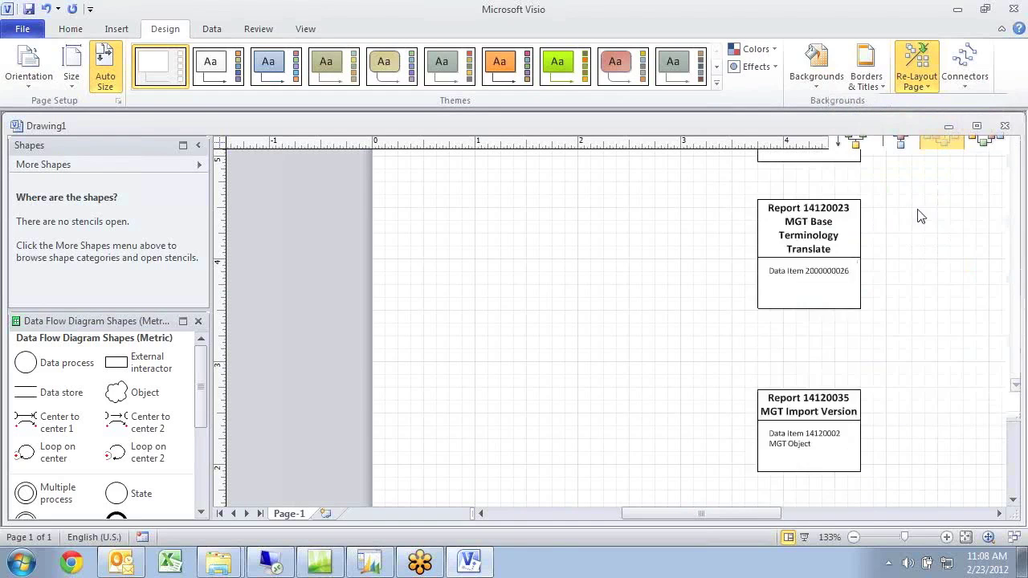
pyautogui.scroll(-15, 755, 312)
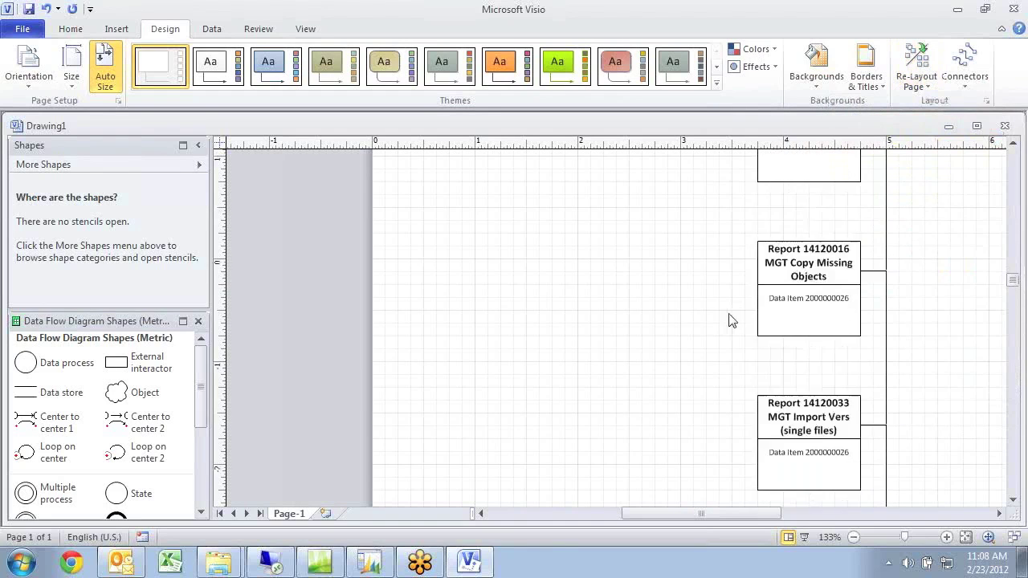
pyautogui.scroll(-15, 747, 313)
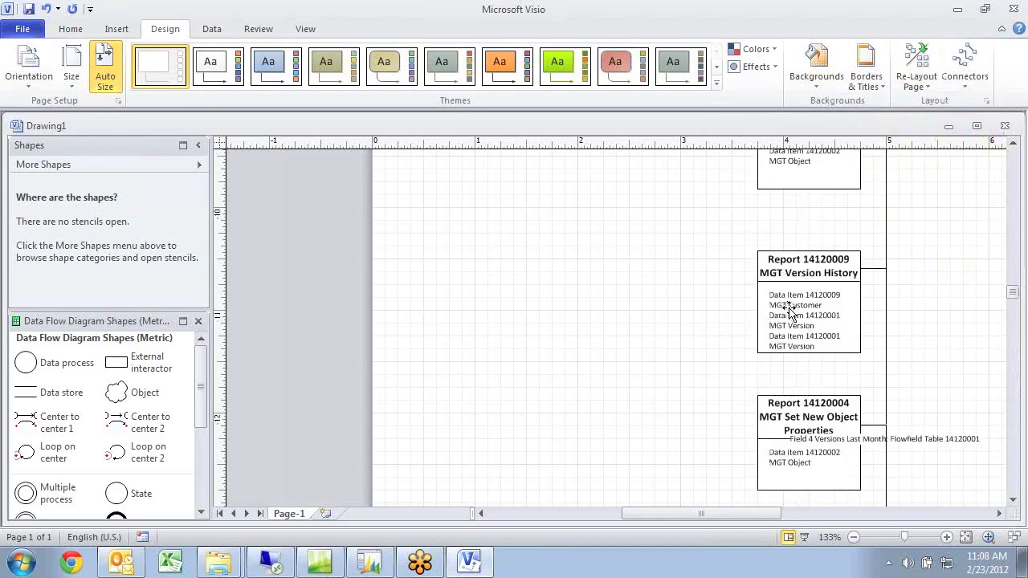
pyautogui.scroll(-2, 816, 317)
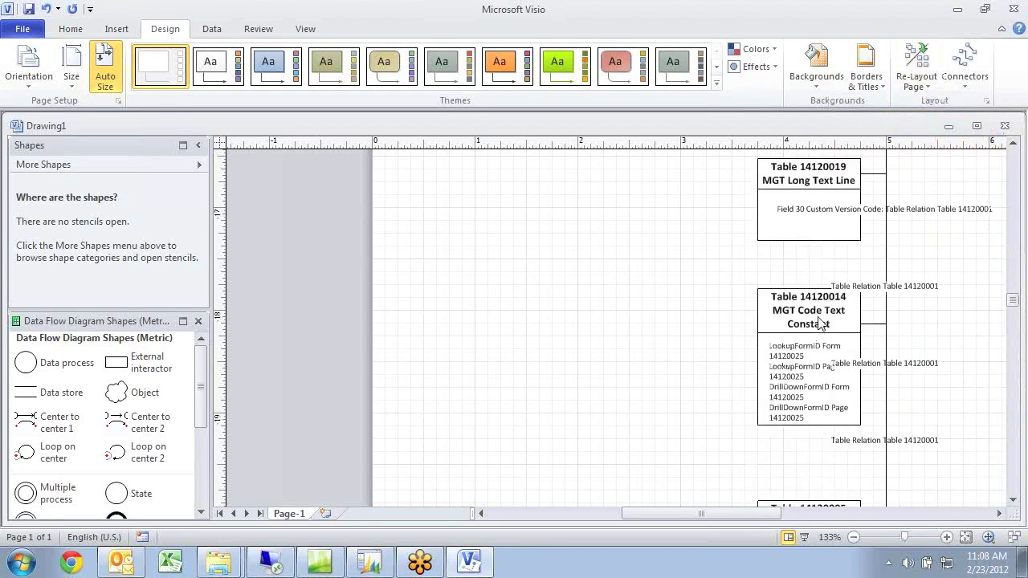
pyautogui.scroll(1, 826, 331)
pyautogui.moveTo(1011, 300); pyautogui.dragTo(1021, 328)
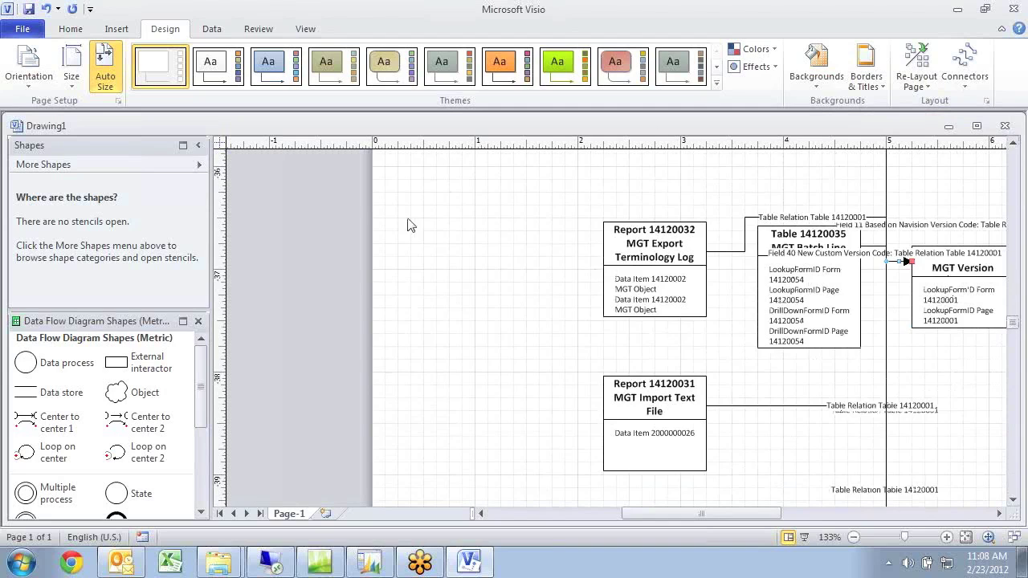
pyautogui.click(1015, 11)
pyautogui.click(524, 300)
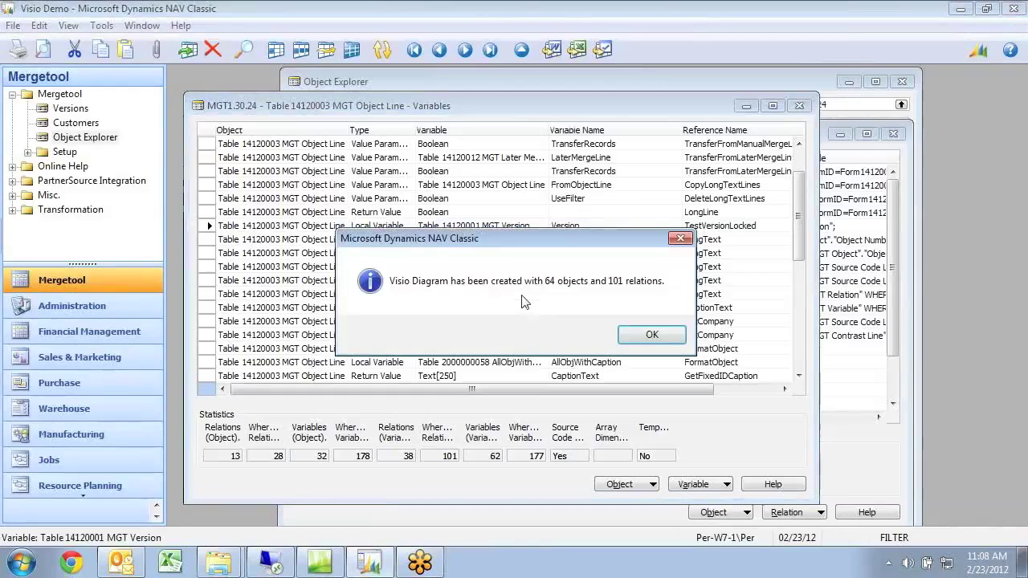
# Acknowledge the 64 objects, 101 relations message and close the Variables list
pyautogui.click(651, 332)
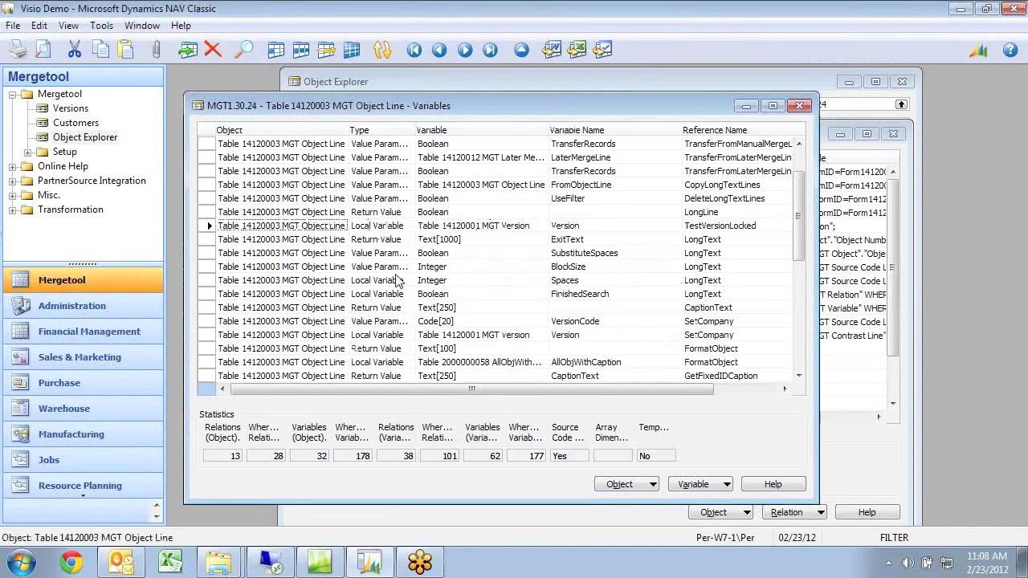
pyautogui.press('Escape')
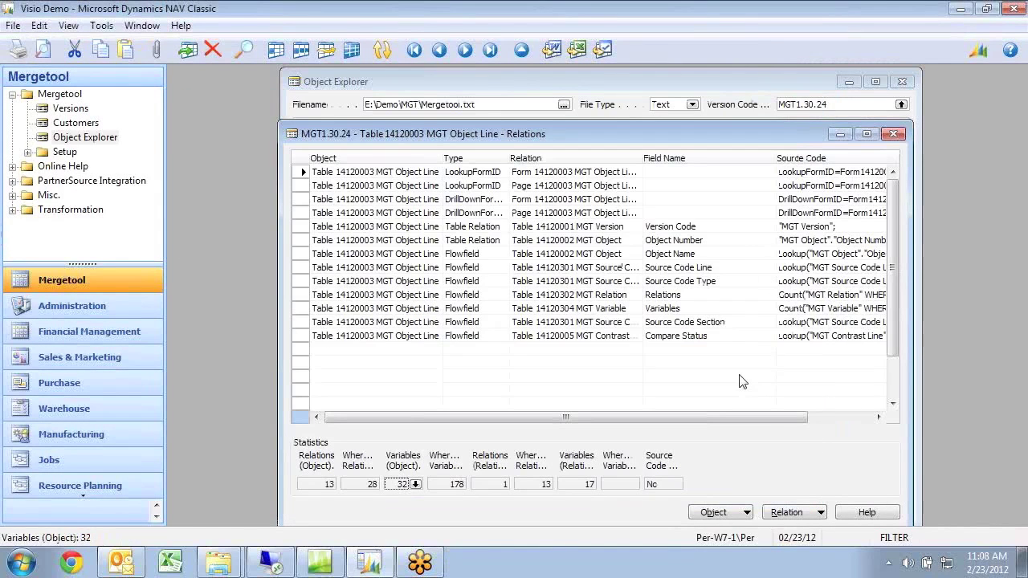